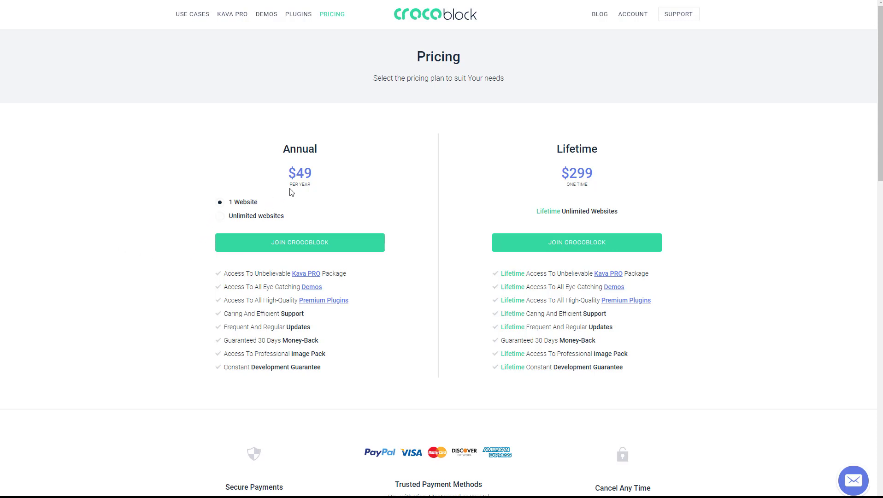
- Select unlimited websites for the annual plan and review the account's list of downloadable plugins and bonus images
{"action": "left_click", "coordinate": [221, 217]}
{"action": "mouse_move", "coordinate": [300, 341]}
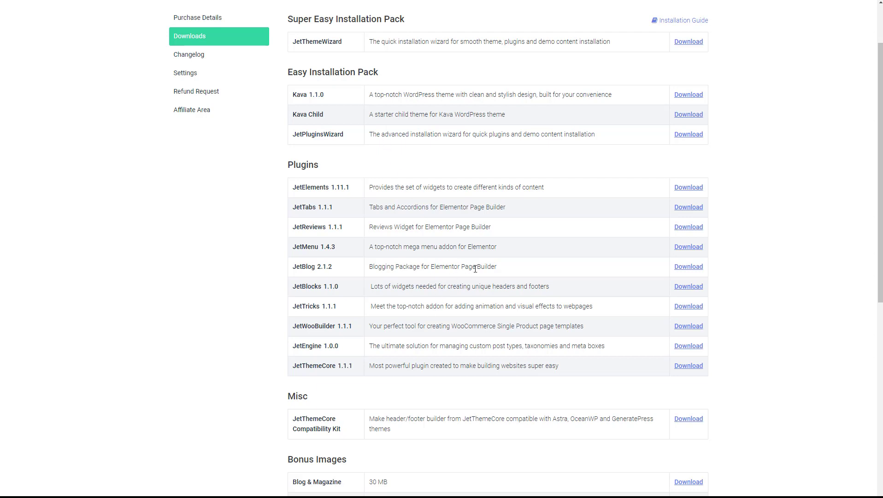
{"action": "scroll", "coordinate": [523, 281], "scroll_direction": "down", "scroll_amount": 5}
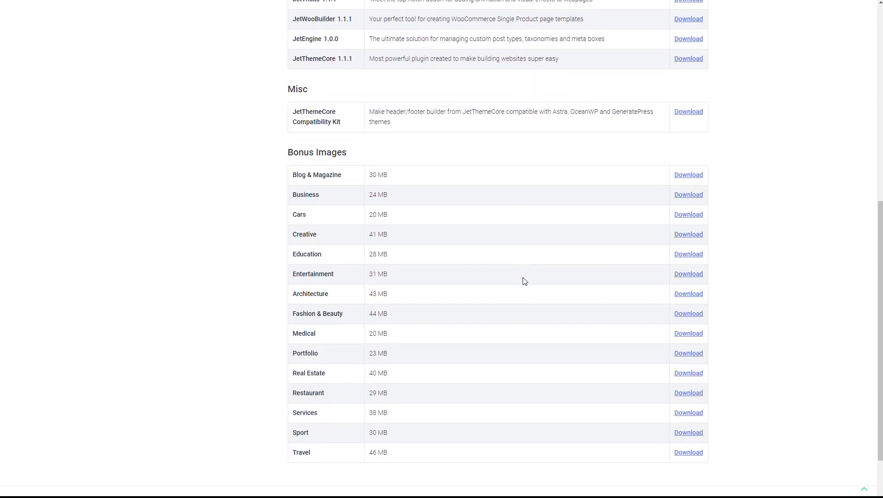
{"action": "scroll", "coordinate": [524, 281], "scroll_direction": "down", "scroll_amount": 3}
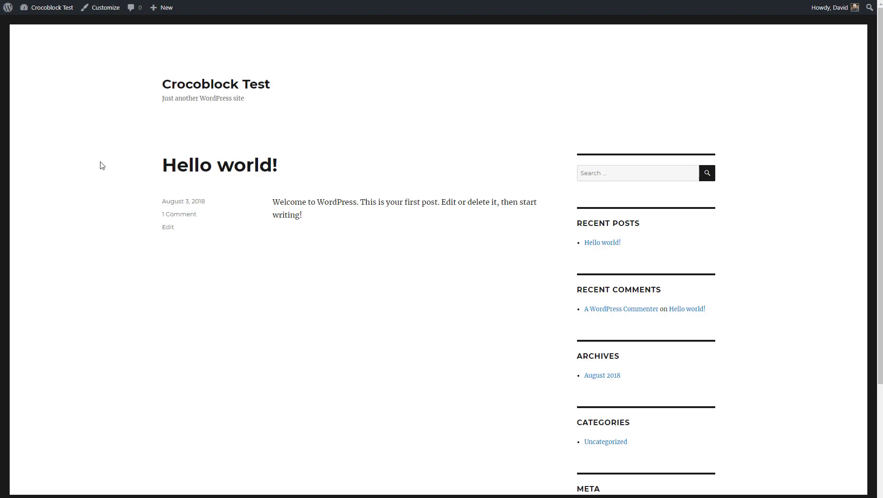
- Open the Crocoblock Test site's WordPress dashboard and go to its plugins page
{"action": "mouse_move", "coordinate": [56, 8]}
{"action": "left_click", "coordinate": [32, 26]}
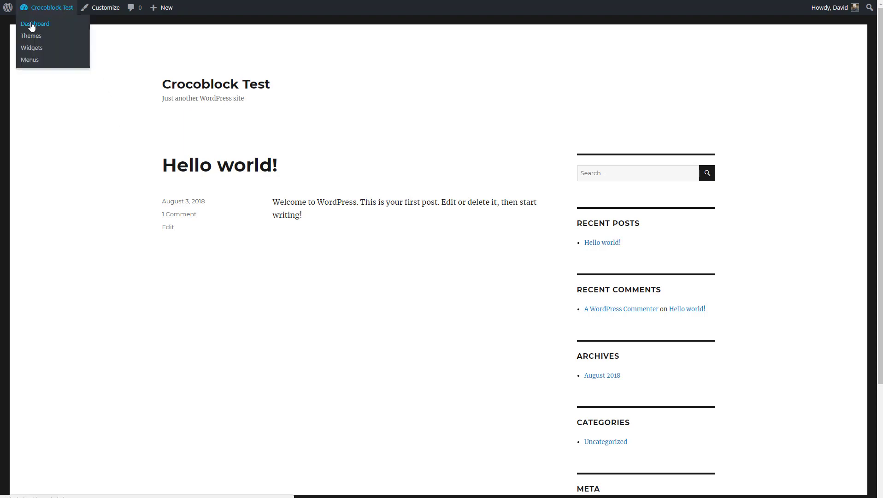
{"action": "left_click", "coordinate": [27, 166]}
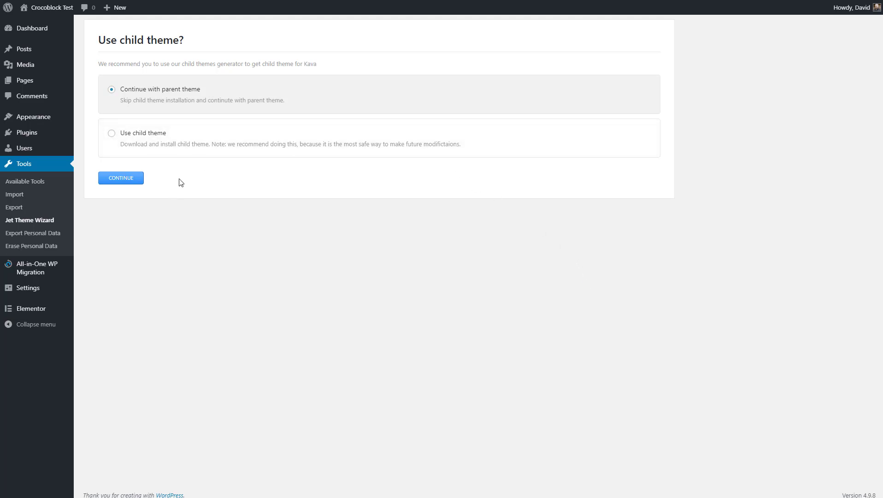
- Continue with the parent theme and install the Kava Light skin with all recommended plugins
{"action": "left_click", "coordinate": [128, 179]}
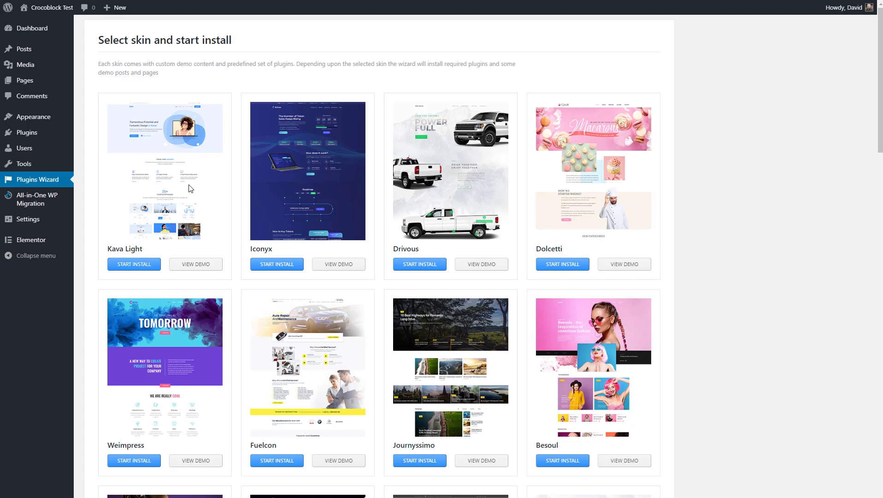
{"action": "left_click", "coordinate": [125, 266]}
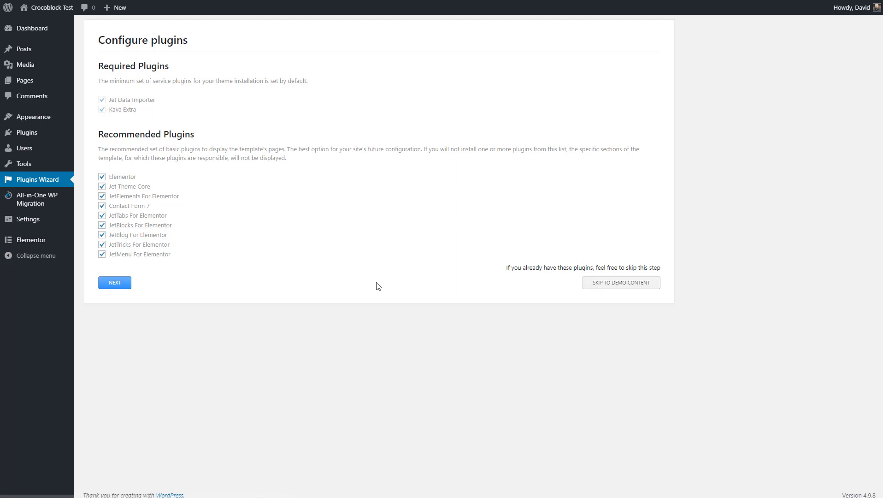
{"action": "left_click", "coordinate": [115, 283]}
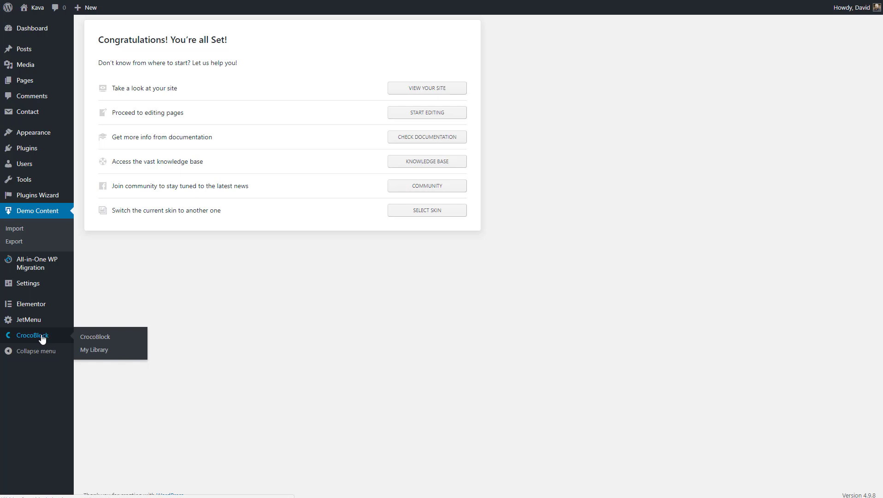
- Examine the CrocoBlock plugin list with its versions, the theme options and the available skins
{"action": "left_click", "coordinate": [42, 337]}
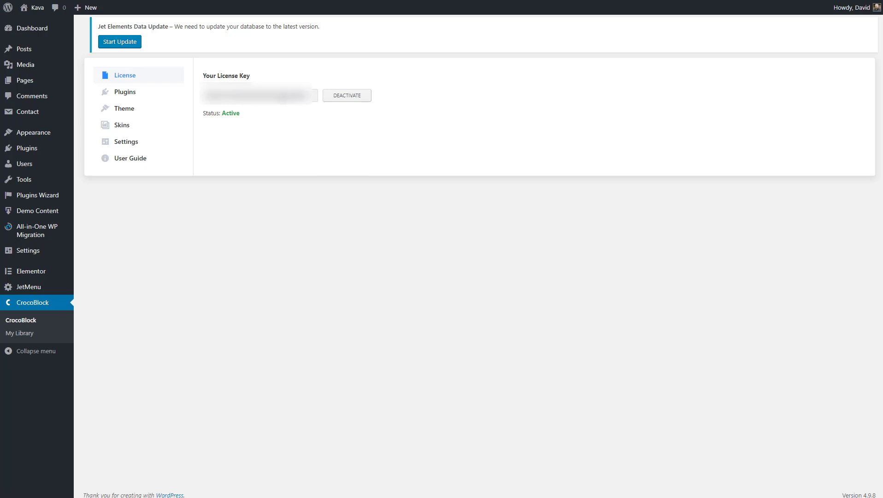
{"action": "left_click", "coordinate": [122, 109]}
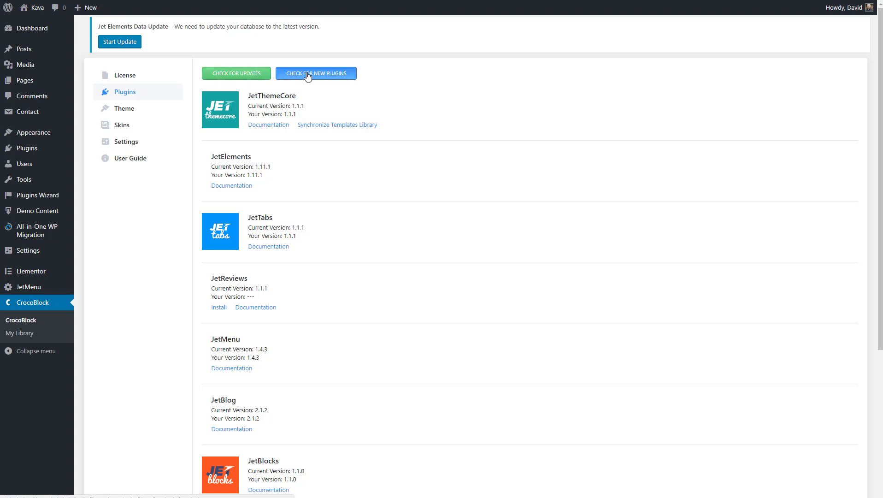
{"action": "scroll", "coordinate": [326, 151], "scroll_direction": "down", "scroll_amount": 3}
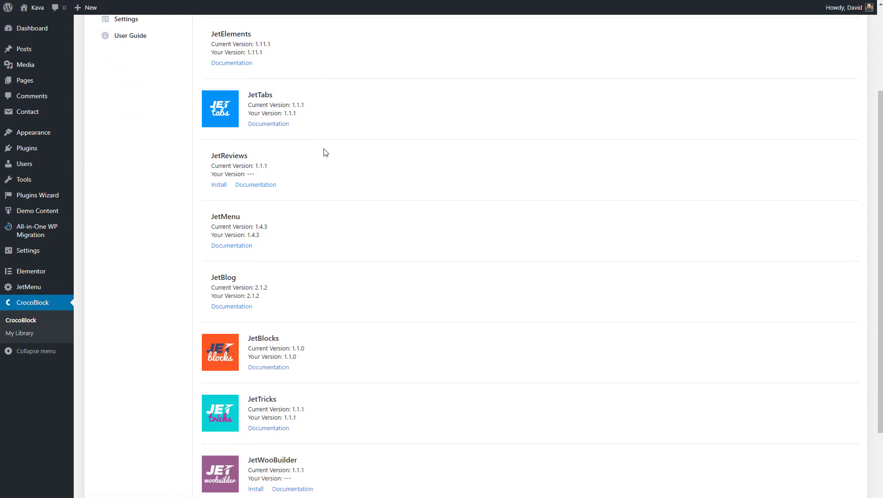
{"action": "scroll", "coordinate": [326, 153], "scroll_direction": "down", "scroll_amount": 2}
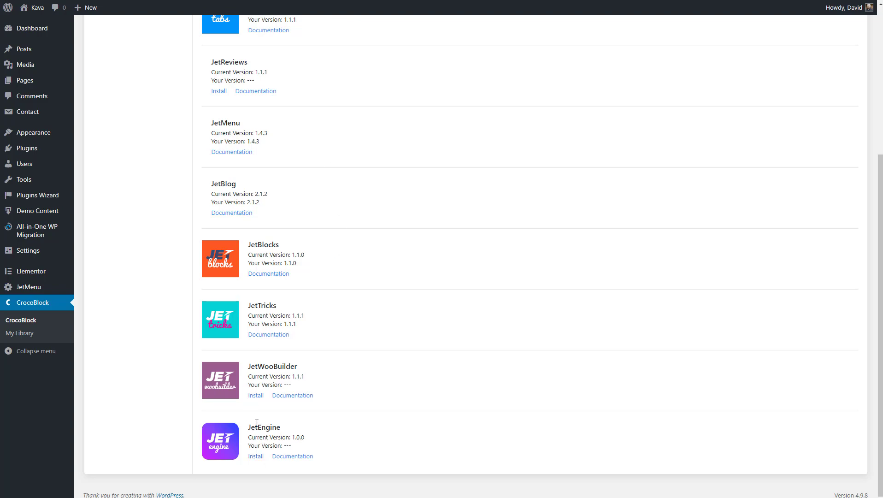
{"action": "scroll", "coordinate": [340, 355], "scroll_direction": "up", "scroll_amount": 5}
{"action": "left_click", "coordinate": [135, 111]}
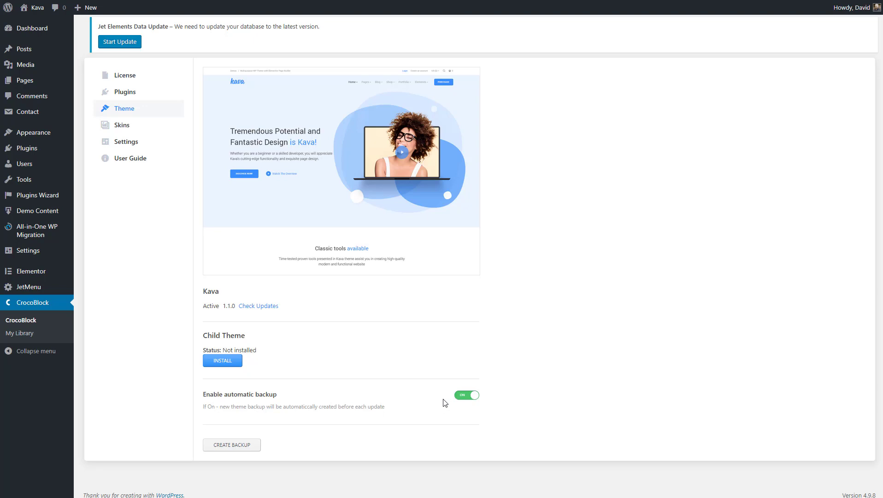
{"action": "left_click", "coordinate": [123, 125]}
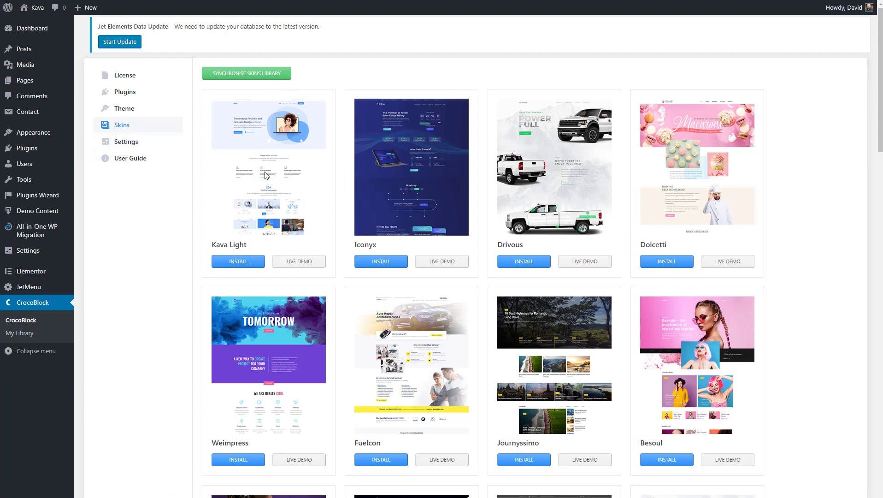
- Set the CrocoBlock locations relations to Show Both, Pro Before Jet
{"action": "left_click", "coordinate": [127, 142]}
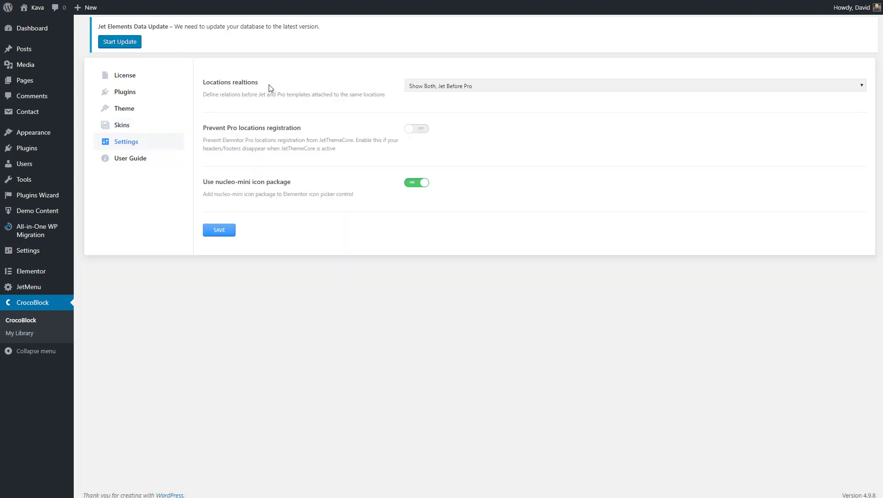
{"action": "left_click", "coordinate": [426, 87]}
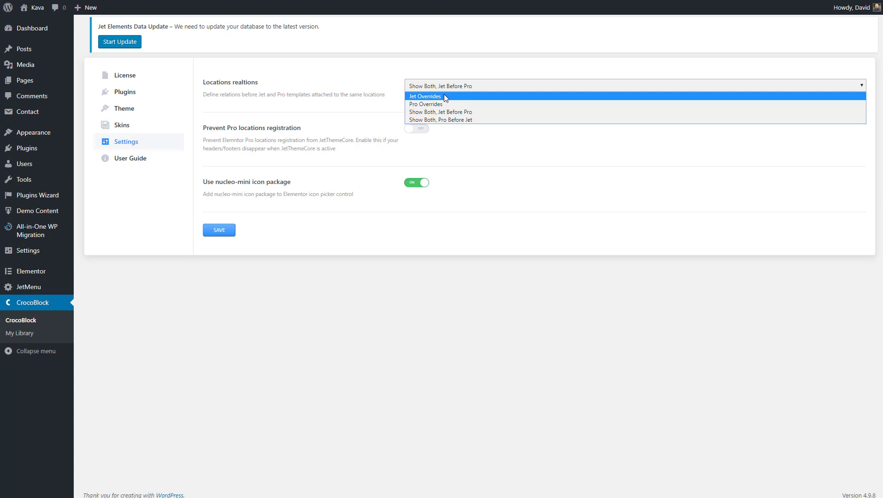
{"action": "left_click", "coordinate": [442, 120]}
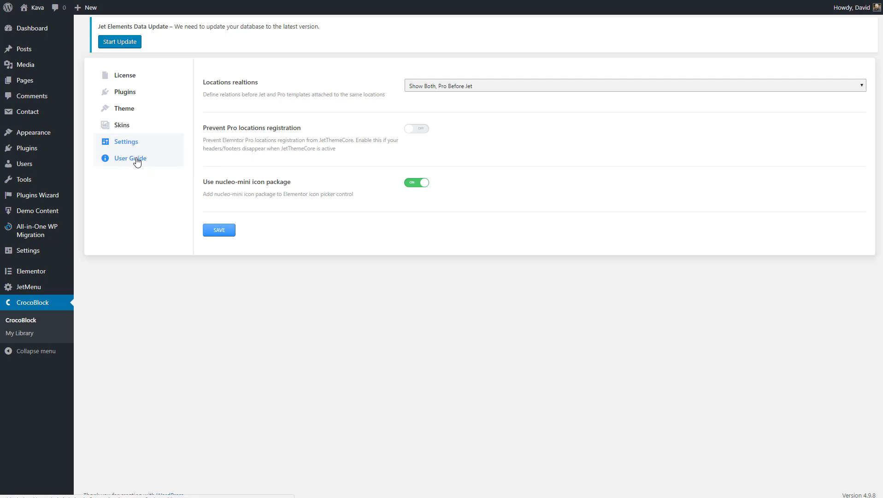
- Open the CrocoBlock library of theme parts and start the Jet Elements database update
{"action": "left_click", "coordinate": [21, 335]}
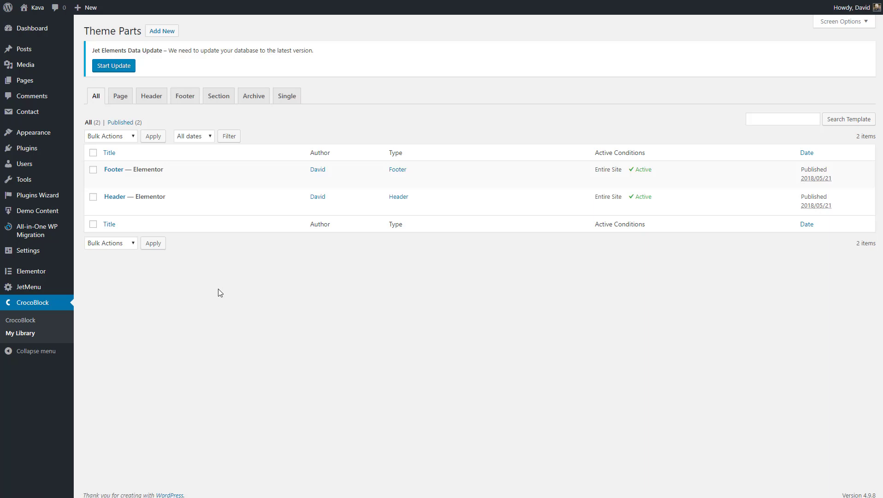
{"action": "left_click", "coordinate": [120, 68]}
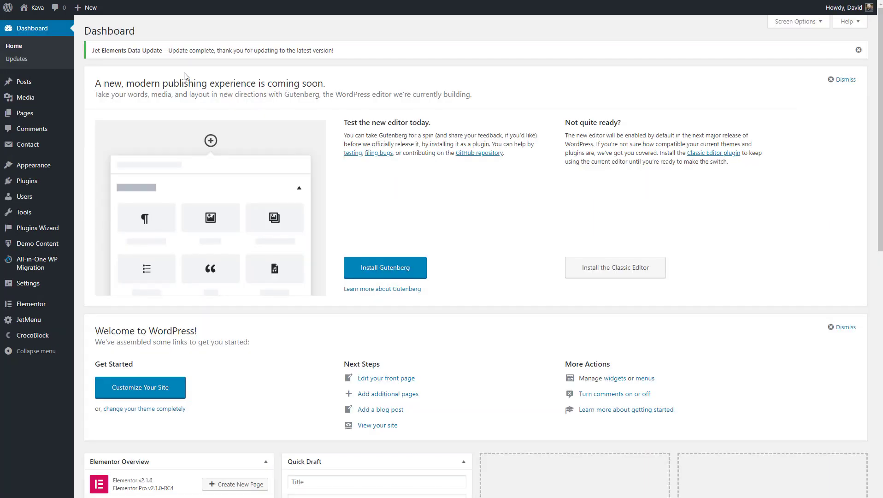
- Visit the live Kava site and look through the home page down to the footer and back to its top
{"action": "mouse_move", "coordinate": [38, 14]}
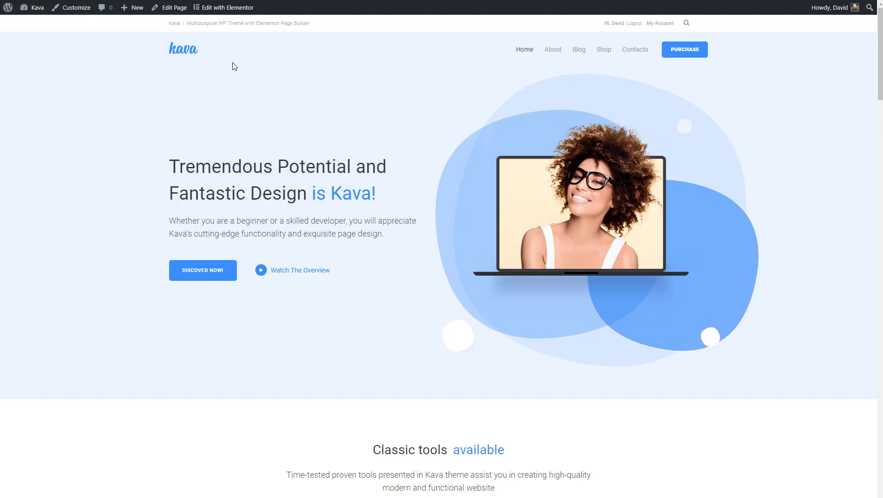
{"action": "scroll", "coordinate": [234, 67], "scroll_direction": "down", "scroll_amount": 1}
{"action": "scroll", "coordinate": [233, 67], "scroll_direction": "down", "scroll_amount": 1}
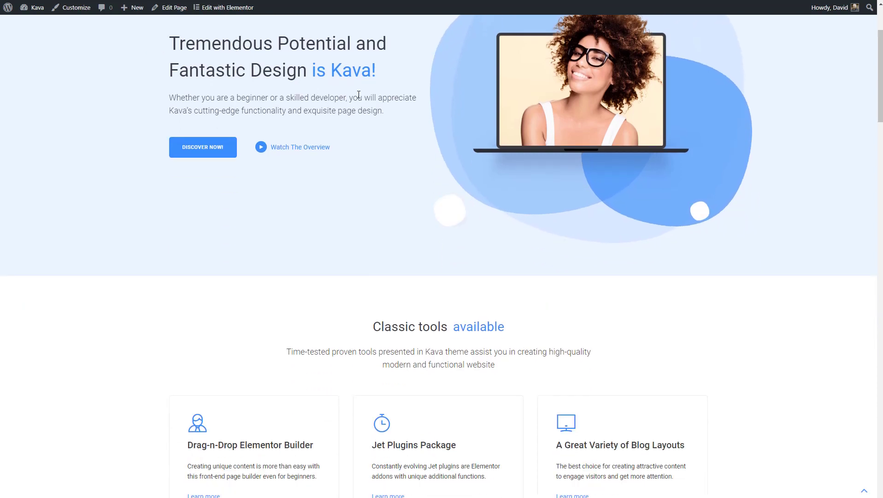
{"action": "scroll", "coordinate": [354, 107], "scroll_direction": "down", "scroll_amount": 12}
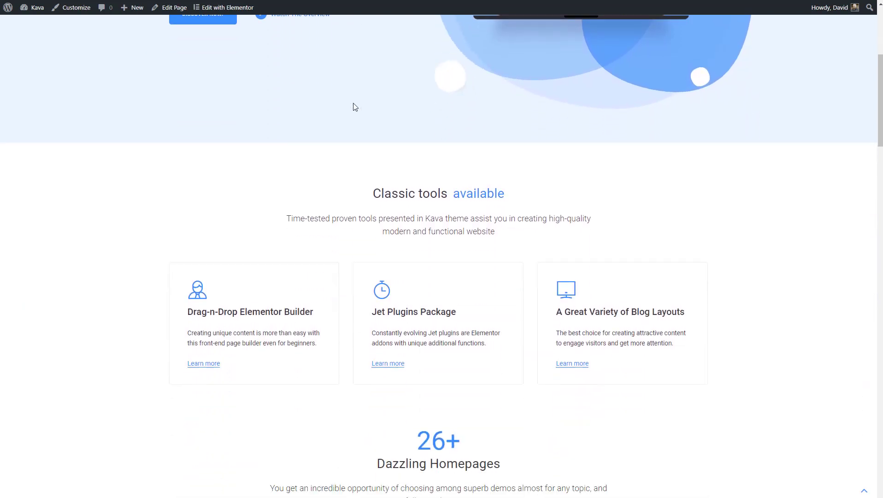
{"action": "scroll", "coordinate": [171, 125], "scroll_direction": "down", "scroll_amount": 15}
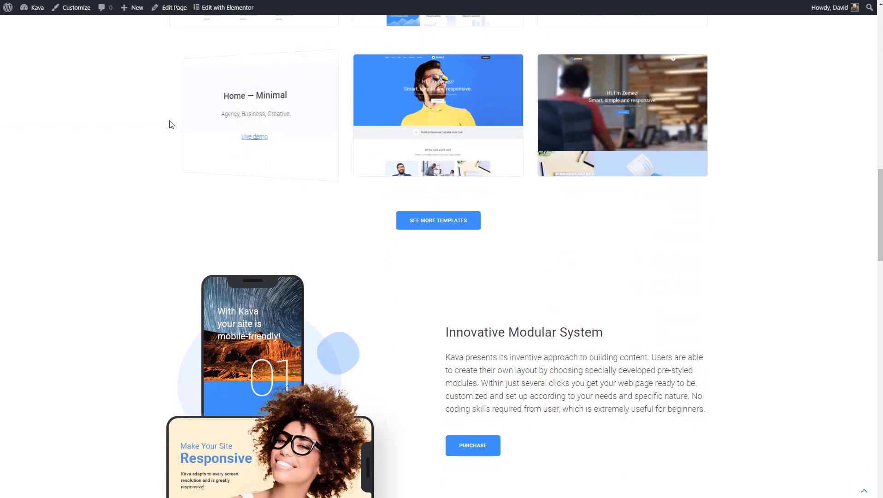
{"action": "scroll", "coordinate": [170, 125], "scroll_direction": "down", "scroll_amount": 15}
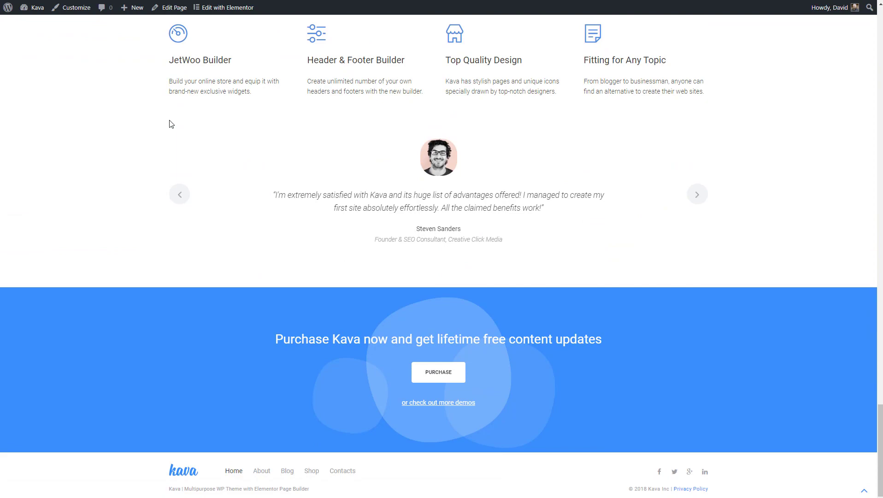
{"action": "left_click", "coordinate": [864, 490]}
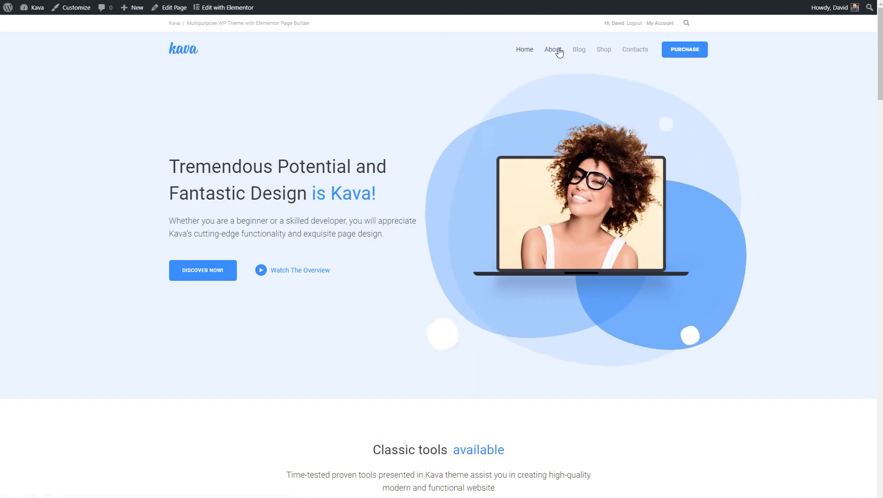
- Look through the About page and the Blog page of the Kava demo site
{"action": "left_click", "coordinate": [554, 50]}
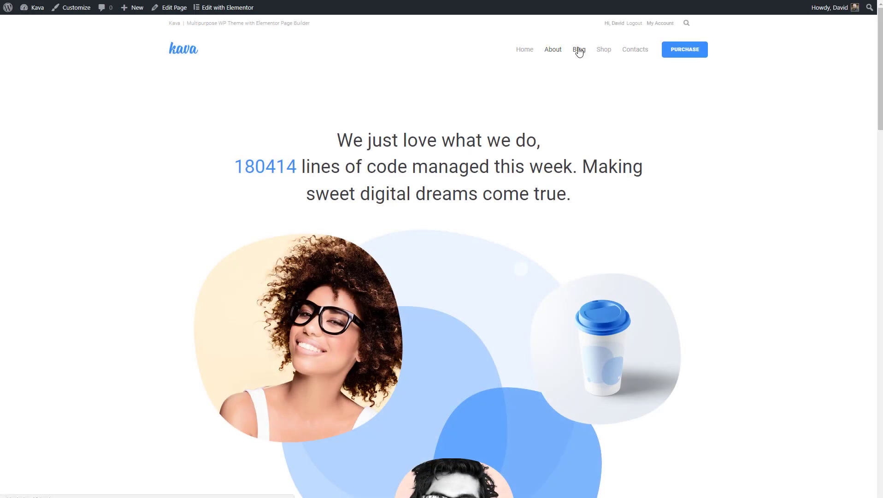
{"action": "scroll", "coordinate": [588, 92], "scroll_direction": "down", "scroll_amount": 15}
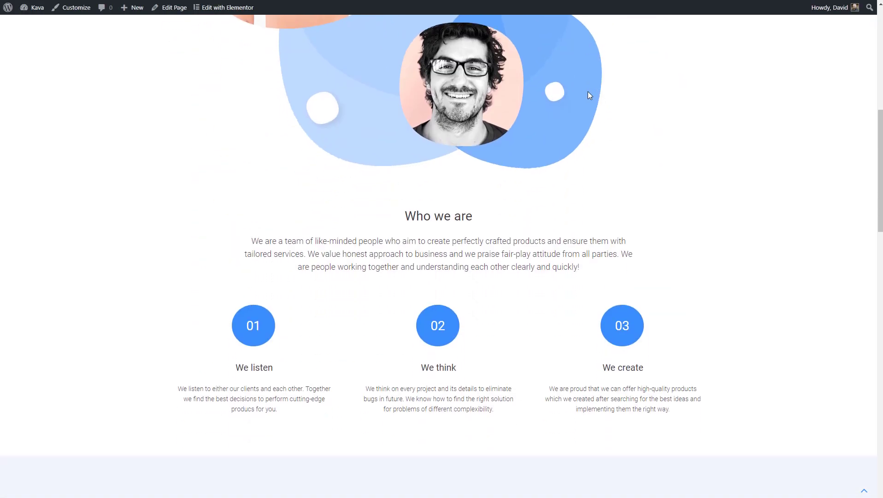
{"action": "scroll", "coordinate": [589, 93], "scroll_direction": "up", "scroll_amount": 15}
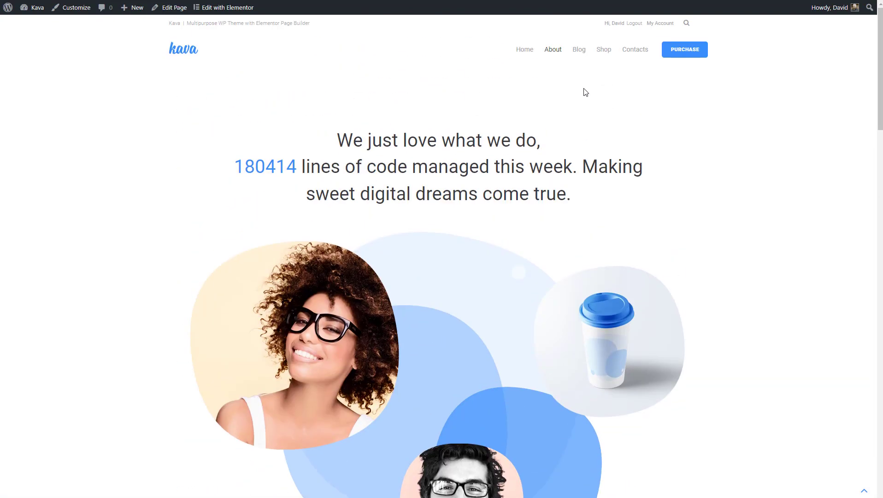
{"action": "left_click", "coordinate": [581, 53]}
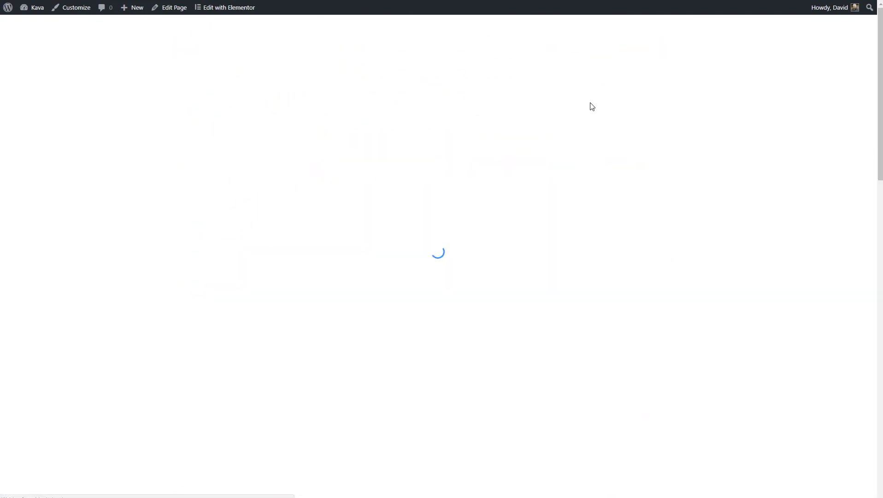
{"action": "scroll", "coordinate": [592, 108], "scroll_direction": "down", "scroll_amount": 18}
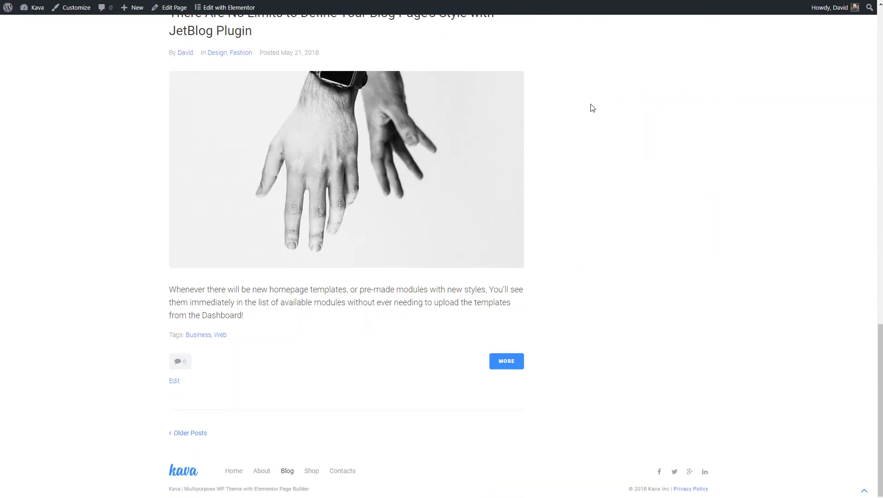
{"action": "scroll", "coordinate": [593, 108], "scroll_direction": "up", "scroll_amount": 15}
{"action": "scroll", "coordinate": [593, 108], "scroll_direction": "up", "scroll_amount": 3}
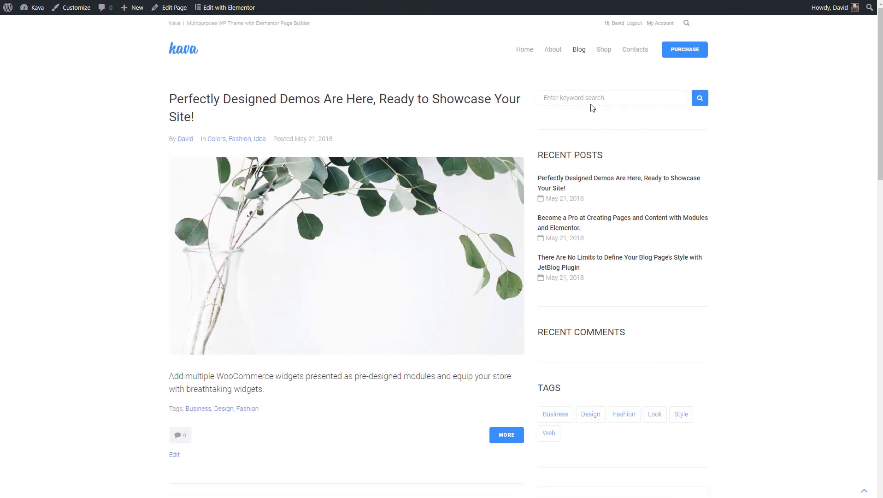
- Check the Shop page and look through the Contacts page with its map and contact details
{"action": "left_click", "coordinate": [603, 50]}
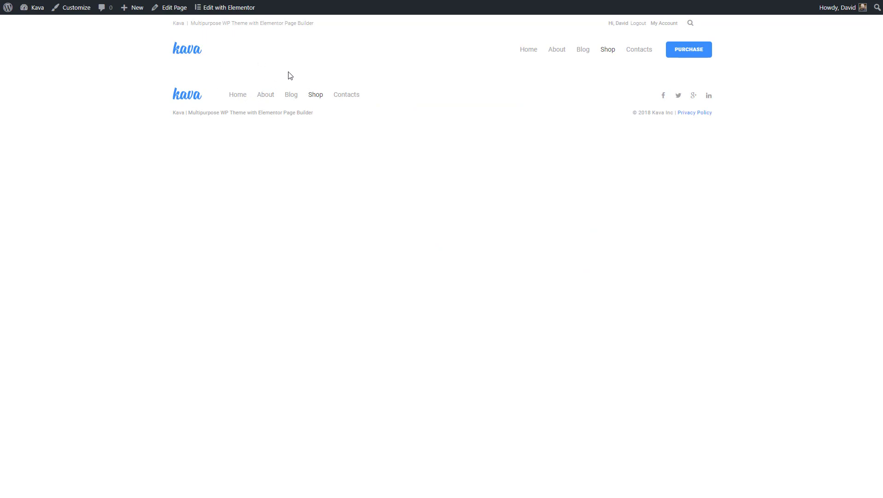
{"action": "left_click", "coordinate": [638, 54]}
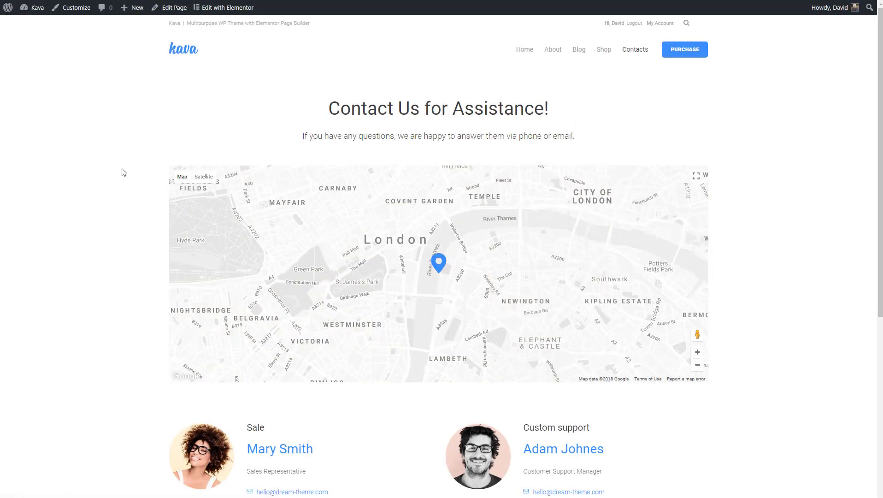
{"action": "scroll", "coordinate": [123, 172], "scroll_direction": "down", "scroll_amount": 3}
{"action": "scroll", "coordinate": [124, 172], "scroll_direction": "down", "scroll_amount": 2}
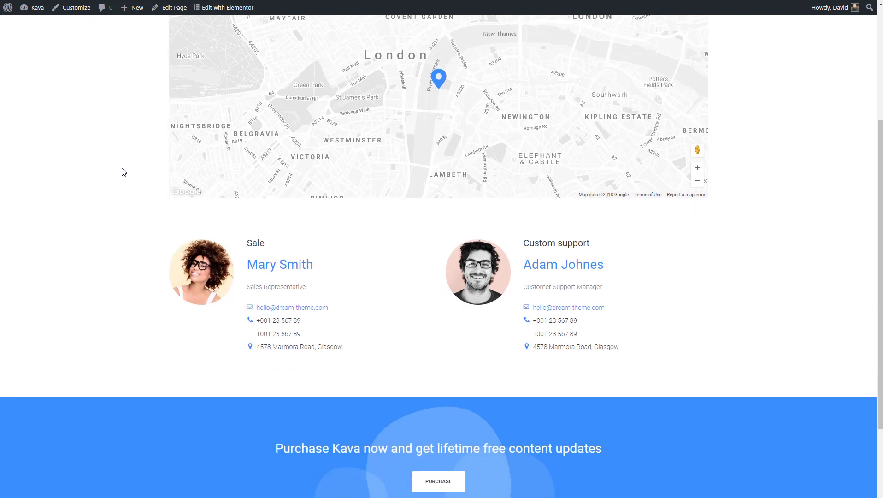
{"action": "scroll", "coordinate": [124, 172], "scroll_direction": "down", "scroll_amount": 2}
{"action": "scroll", "coordinate": [124, 171], "scroll_direction": "up", "scroll_amount": 6}
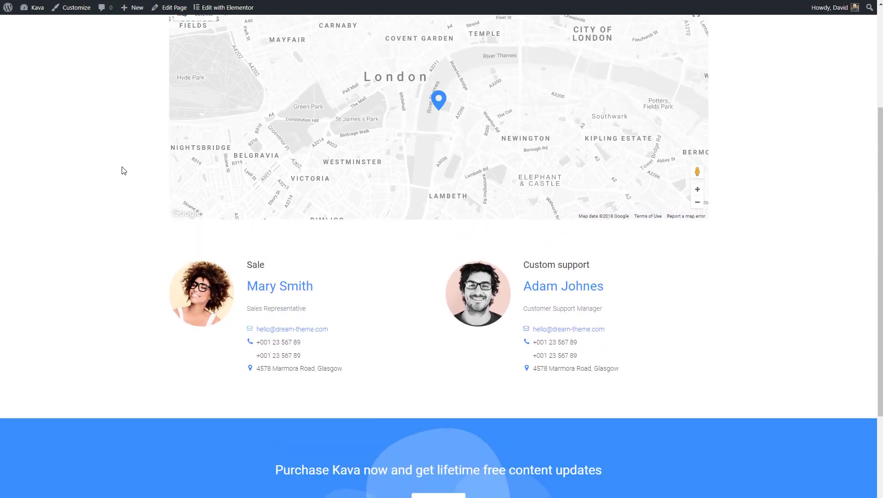
- Look through the rest of the Contacts page down to its footer and return to the Kava home page
{"action": "scroll", "coordinate": [124, 171], "scroll_direction": "down", "scroll_amount": 6}
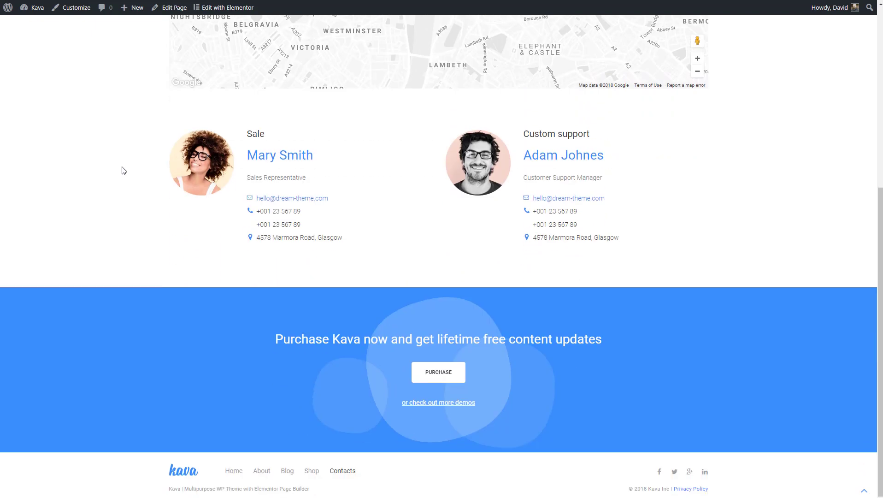
{"action": "scroll", "coordinate": [124, 171], "scroll_direction": "up", "scroll_amount": 6}
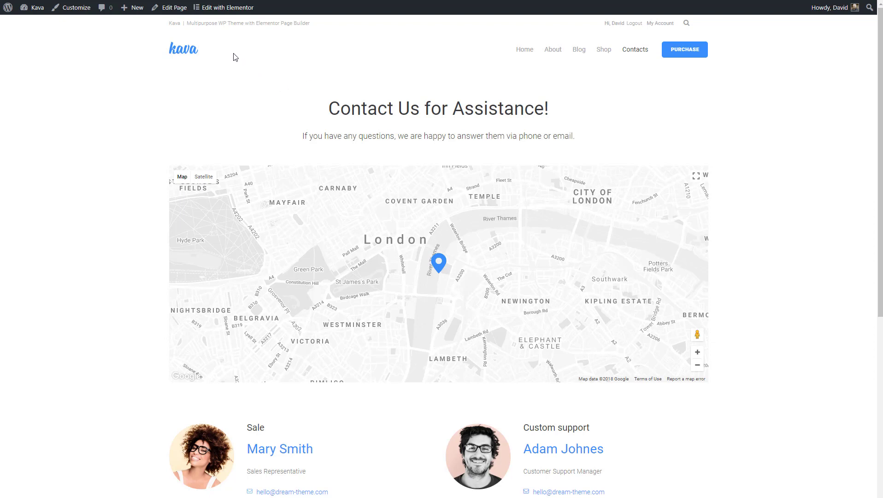
{"action": "left_click", "coordinate": [184, 50]}
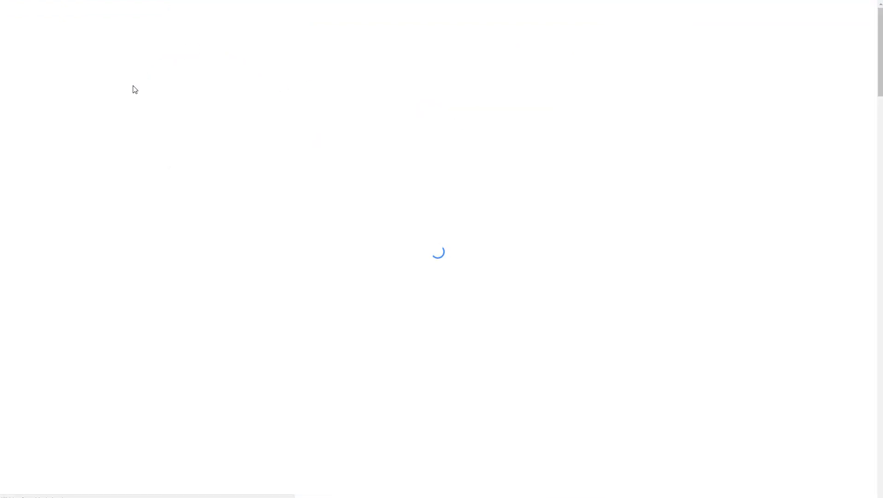
- Review the demo posts and pages lists in the WordPress dashboard and go back to the live site
{"action": "mouse_move", "coordinate": [24, 10]}
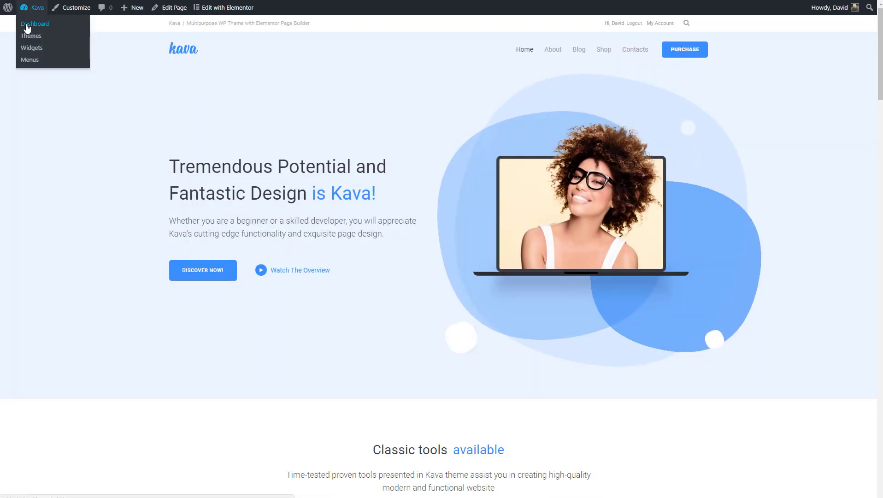
{"action": "left_click", "coordinate": [27, 25]}
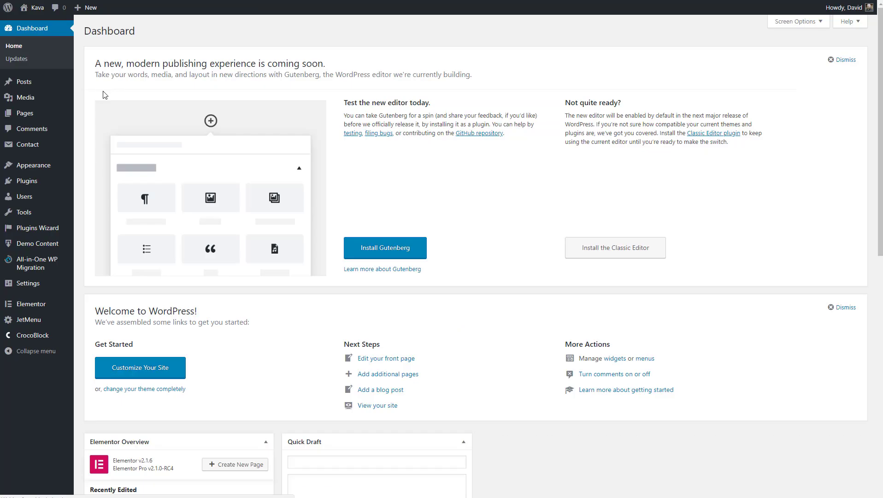
{"action": "left_click", "coordinate": [24, 83]}
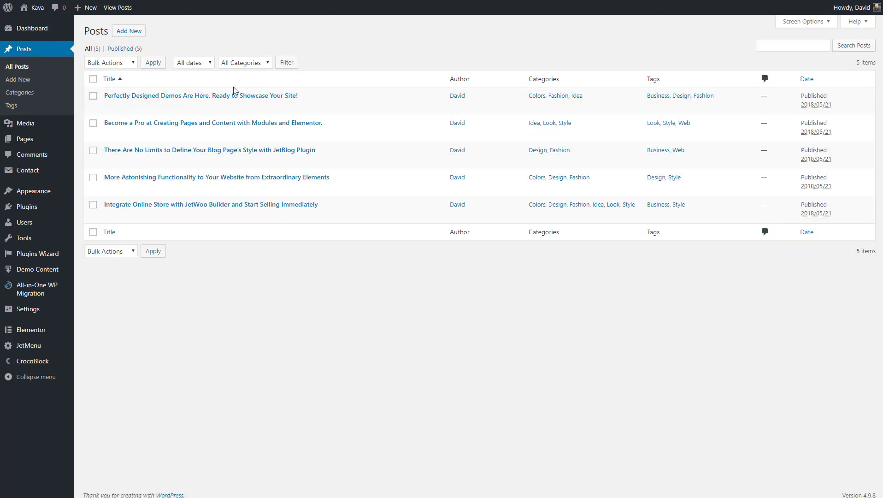
{"action": "mouse_move", "coordinate": [230, 103]}
{"action": "left_click", "coordinate": [34, 138]}
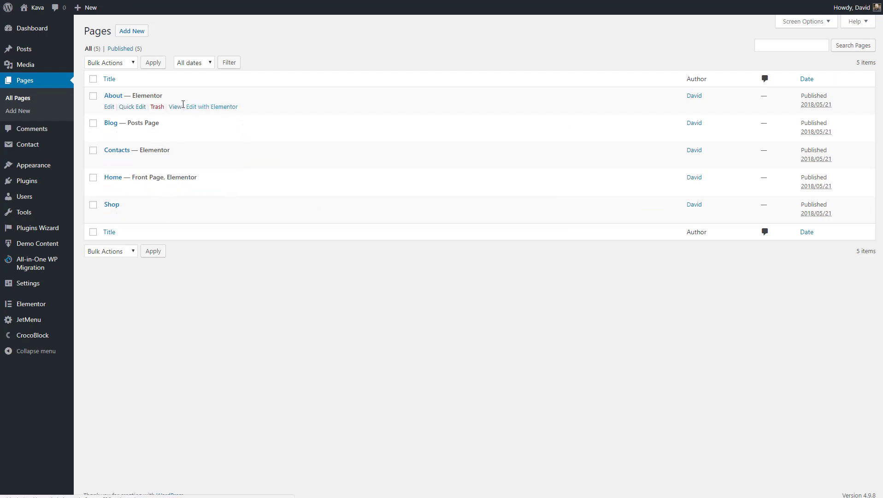
{"action": "left_click", "coordinate": [38, 10]}
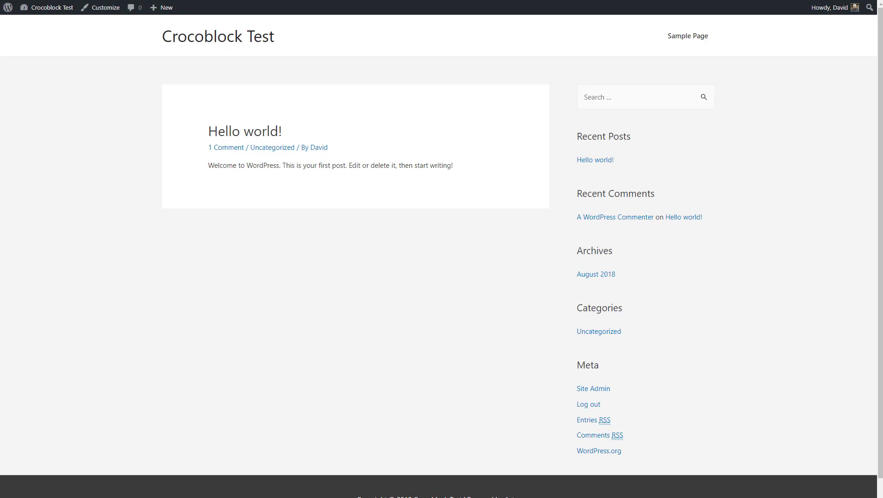
- Open the installed plugins list in the Crocoblock Test site's dashboard
{"action": "mouse_move", "coordinate": [46, 7]}
{"action": "left_click", "coordinate": [42, 23]}
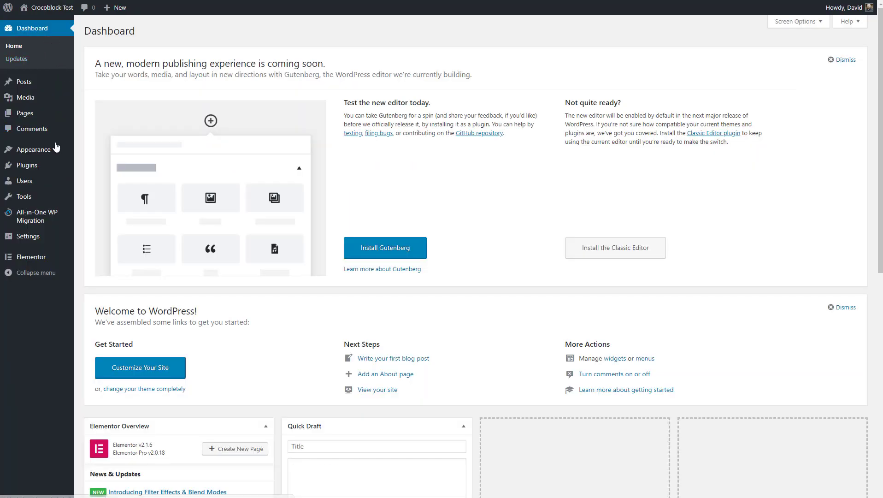
{"action": "left_click", "coordinate": [32, 166]}
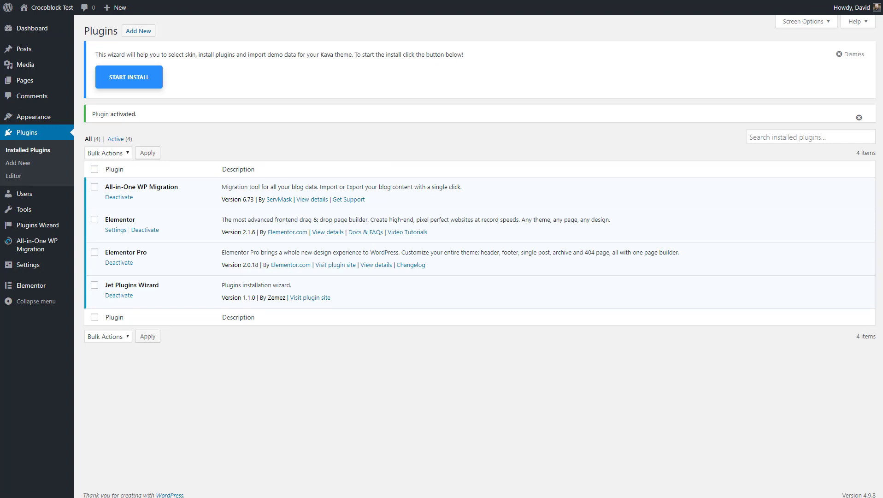
- Run the Kava installation wizard with the Kava Light skin and install all required and recommended plugins
{"action": "left_click", "coordinate": [130, 82]}
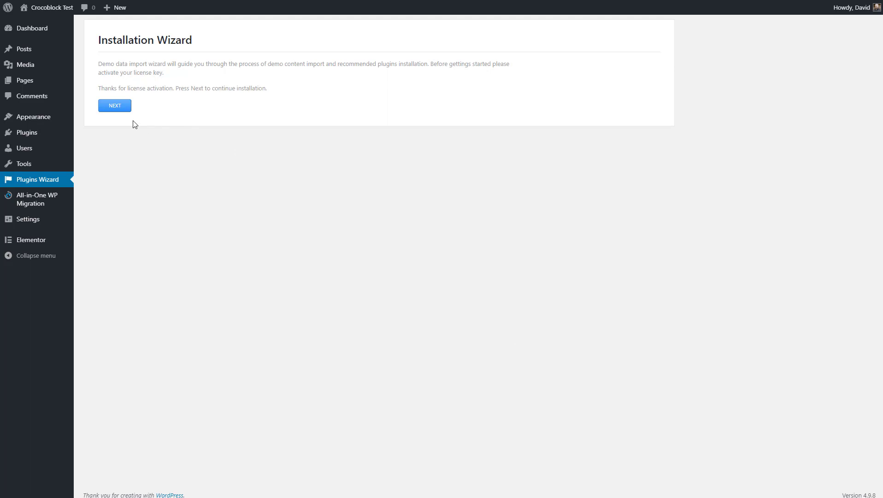
{"action": "left_click", "coordinate": [116, 107]}
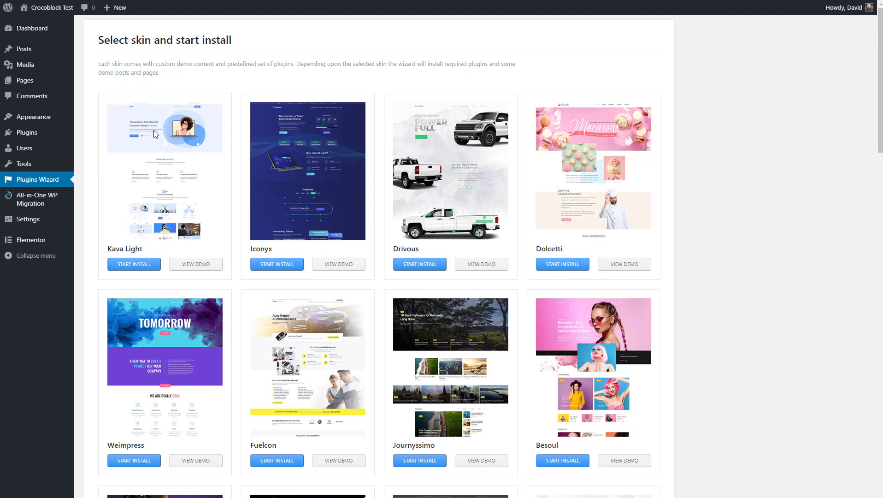
{"action": "left_click", "coordinate": [141, 266]}
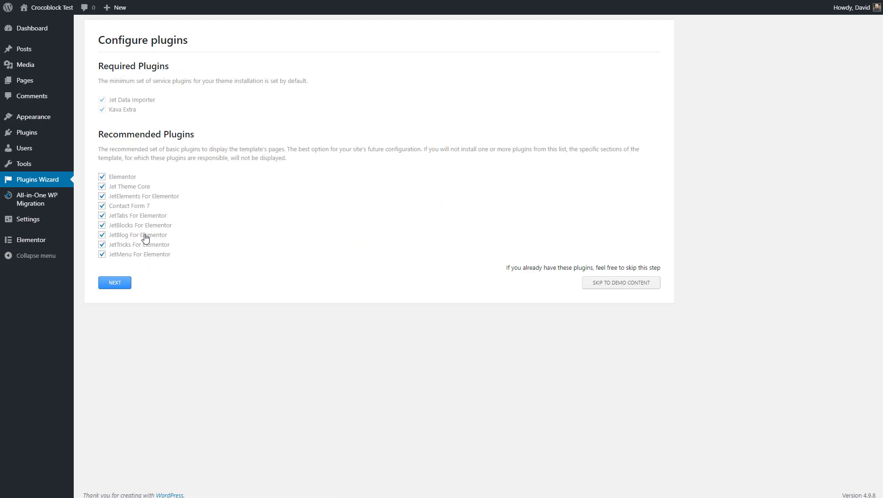
{"action": "left_click", "coordinate": [114, 282]}
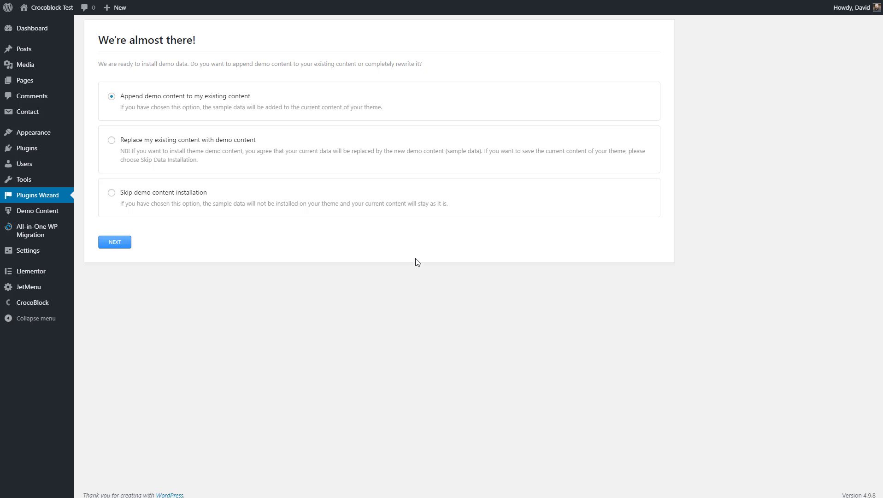
- Choose to replace the existing content with demo content, enter the WordPress user password and import the sample data
{"action": "left_click", "coordinate": [111, 142]}
{"action": "left_click", "coordinate": [119, 243]}
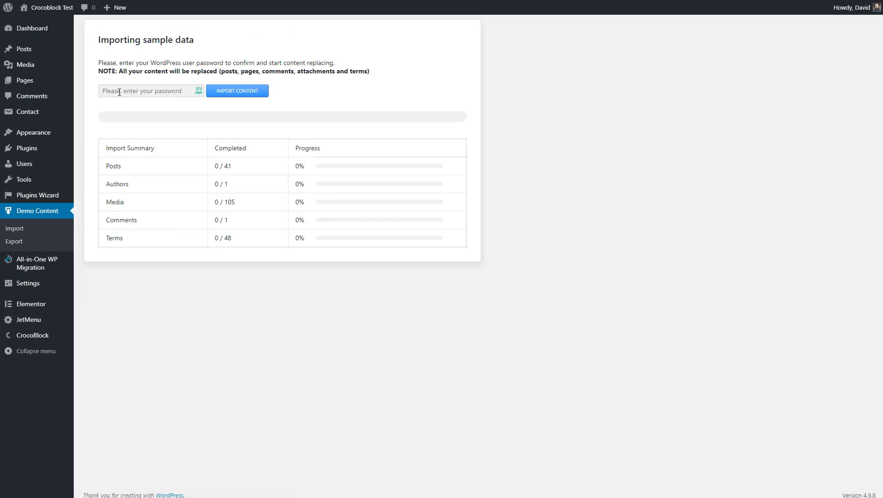
{"action": "left_click", "coordinate": [120, 92]}
{"action": "left_click", "coordinate": [112, 115]}
{"action": "left_click", "coordinate": [260, 91]}
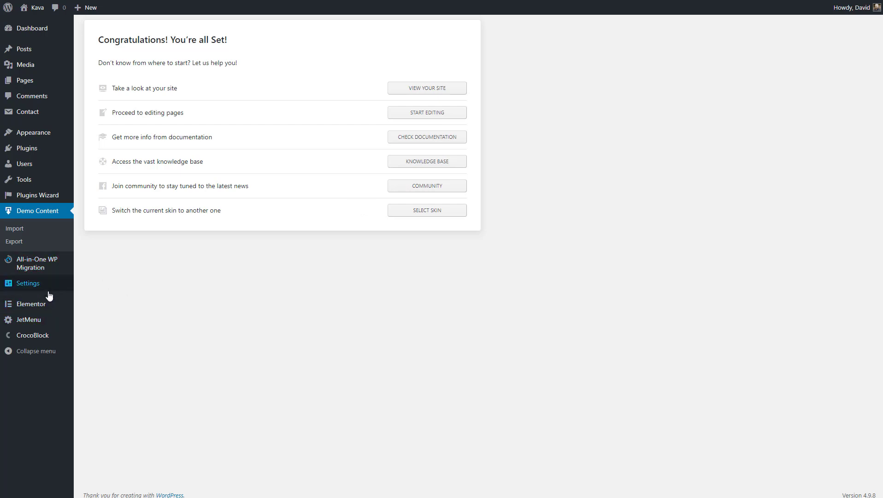
- View the imported site and look through its home page layout under the current theme
{"action": "mouse_move", "coordinate": [46, 284]}
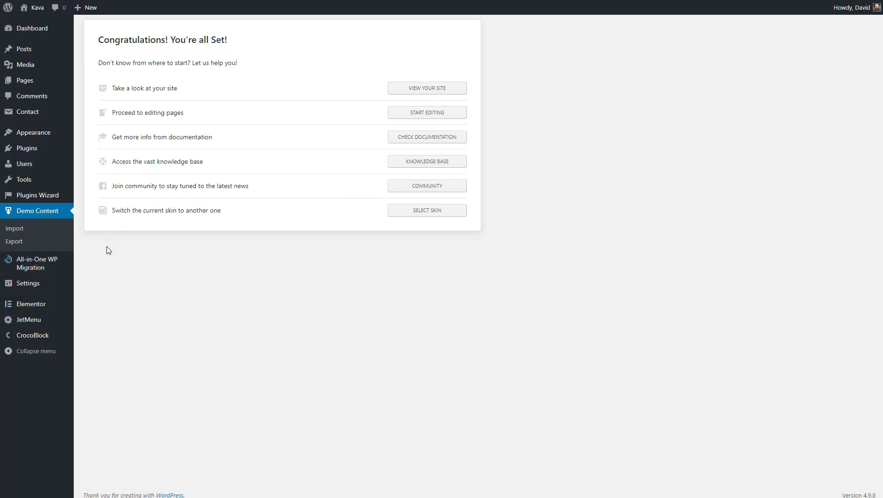
{"action": "left_click", "coordinate": [418, 90]}
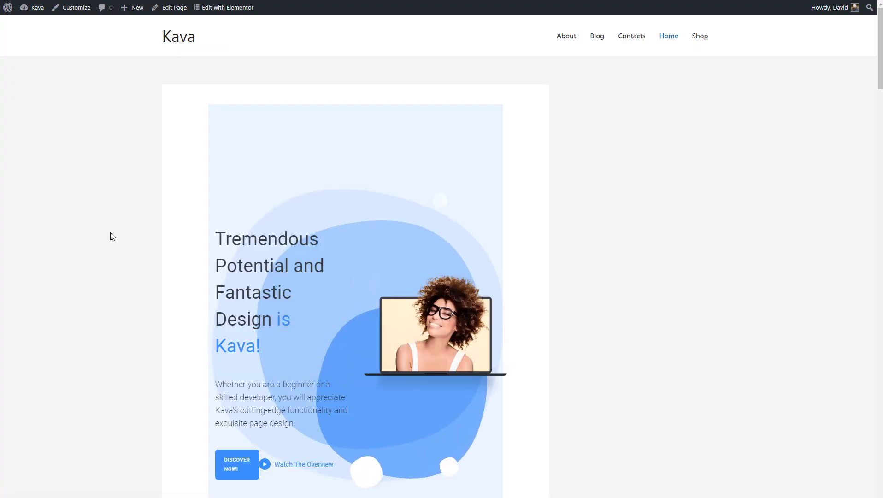
{"action": "scroll", "coordinate": [128, 212], "scroll_direction": "down", "scroll_amount": 5}
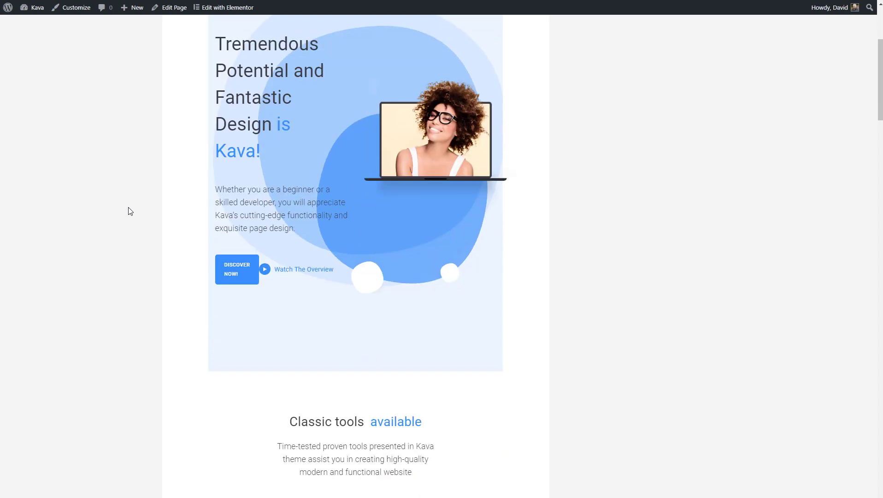
{"action": "scroll", "coordinate": [130, 211], "scroll_direction": "down", "scroll_amount": 15}
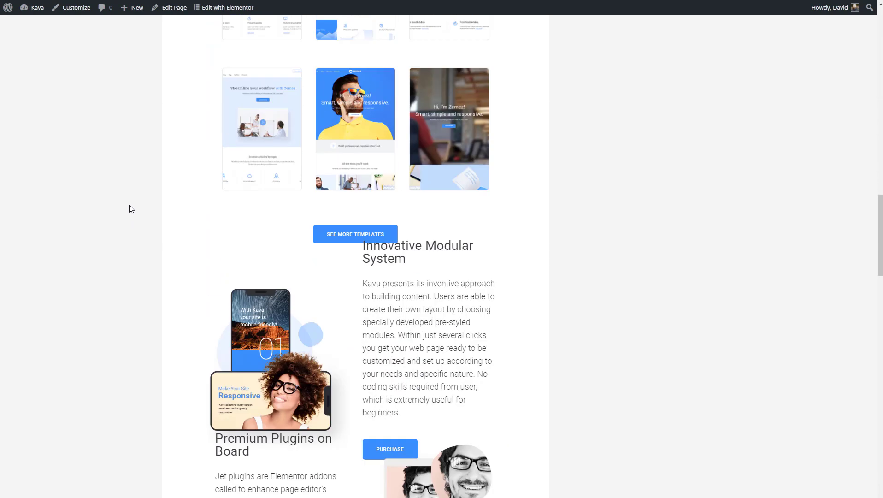
{"action": "scroll", "coordinate": [129, 205], "scroll_direction": "down", "scroll_amount": 5}
{"action": "scroll", "coordinate": [129, 205], "scroll_direction": "up", "scroll_amount": 20}
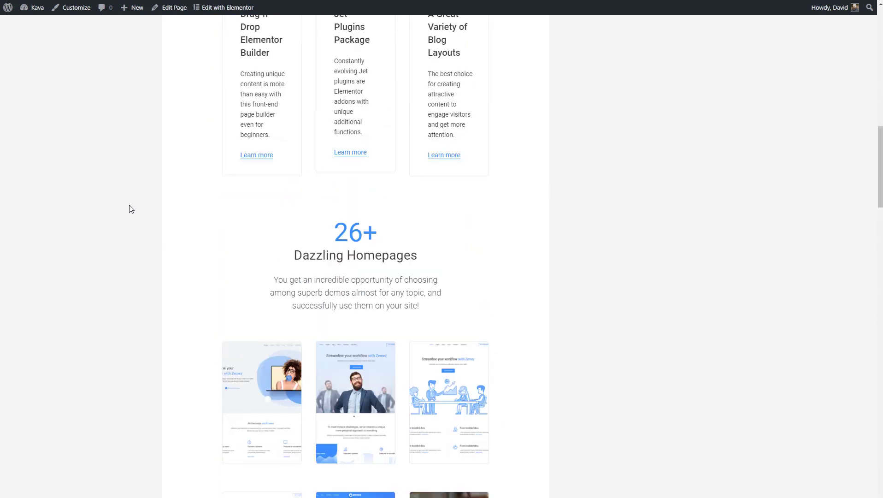
{"action": "scroll", "coordinate": [131, 209], "scroll_direction": "up", "scroll_amount": 10}
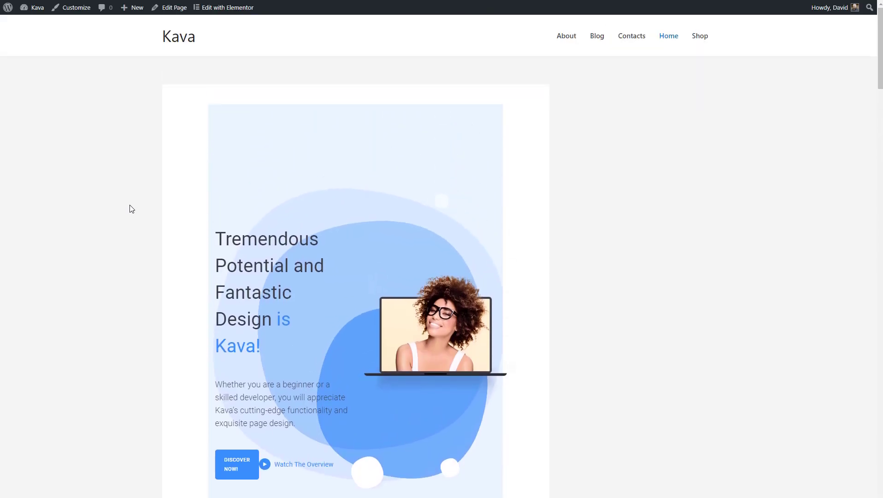
- Set the theme's default container to Full Width / Stretched, publish the change and check the live home page
{"action": "left_click", "coordinate": [74, 7]}
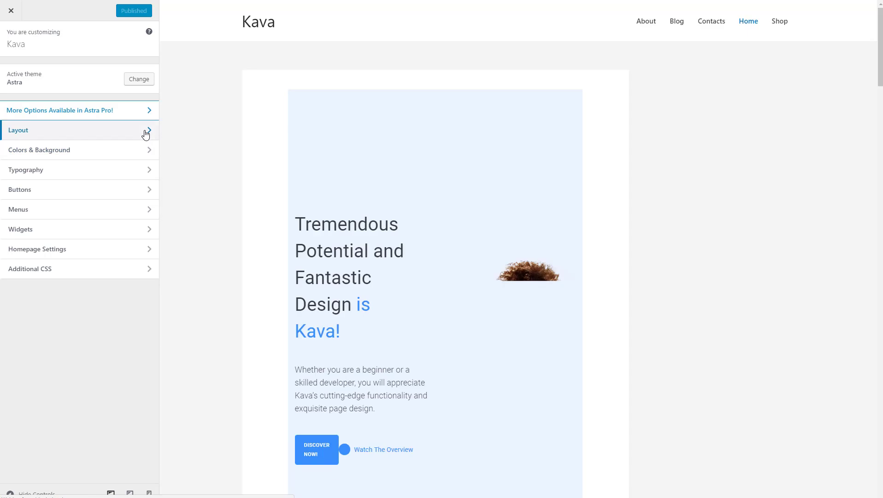
{"action": "left_click", "coordinate": [144, 131]}
{"action": "left_click", "coordinate": [147, 70]}
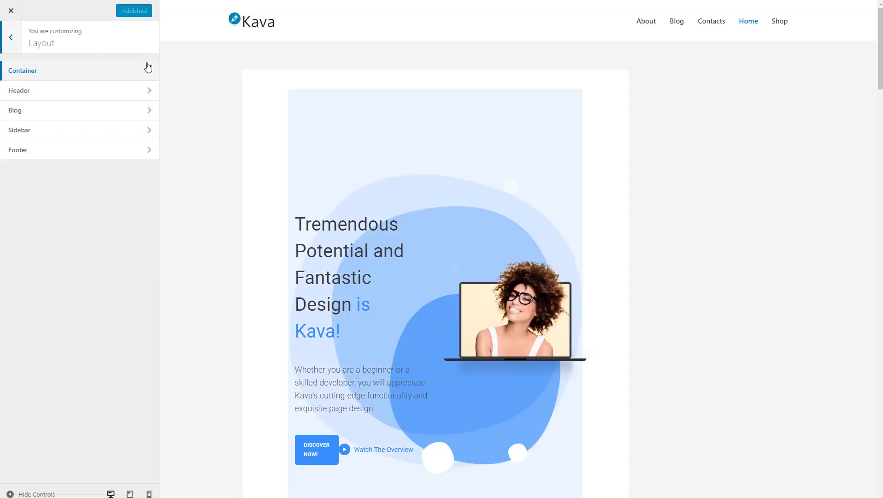
{"action": "left_click", "coordinate": [63, 95]}
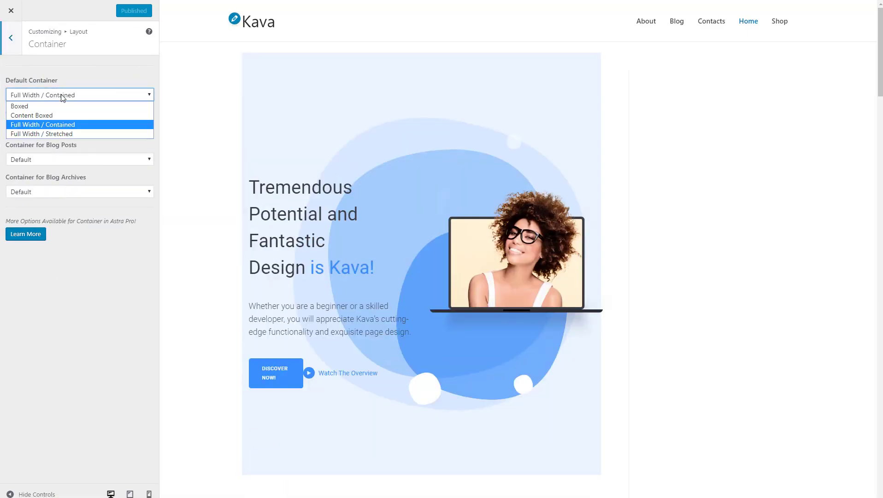
{"action": "left_click", "coordinate": [64, 134]}
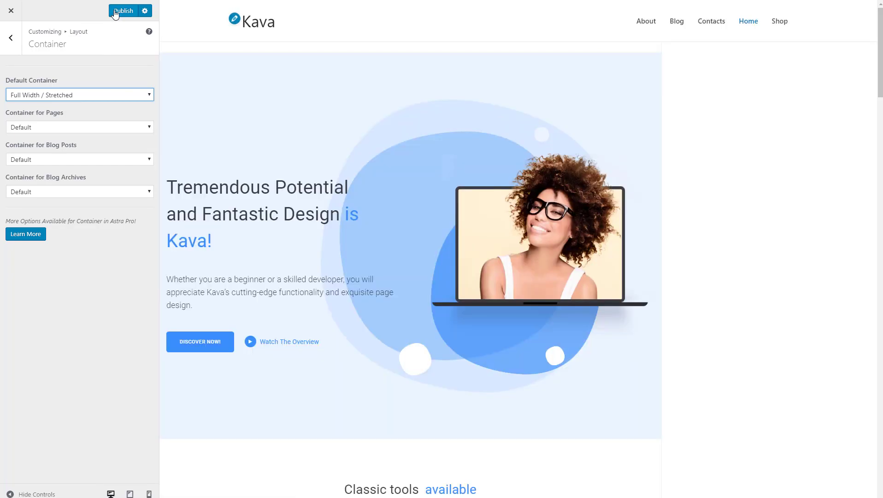
{"action": "left_click", "coordinate": [115, 14]}
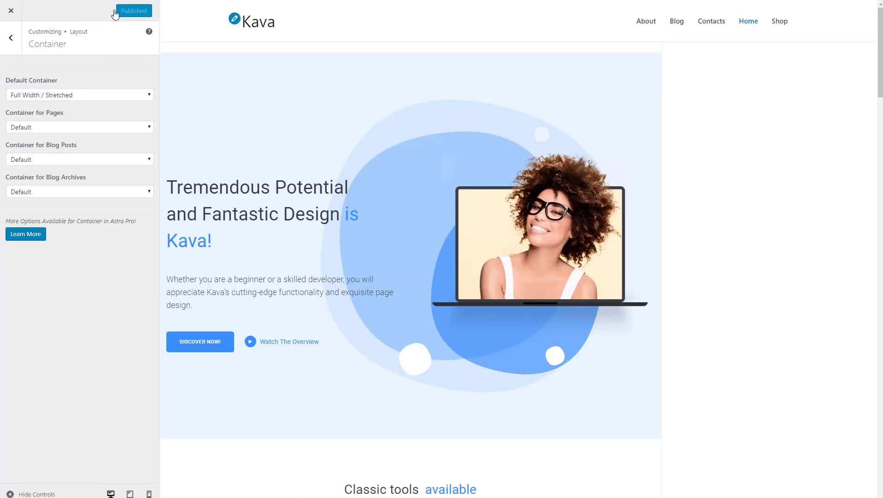
{"action": "left_click", "coordinate": [13, 12]}
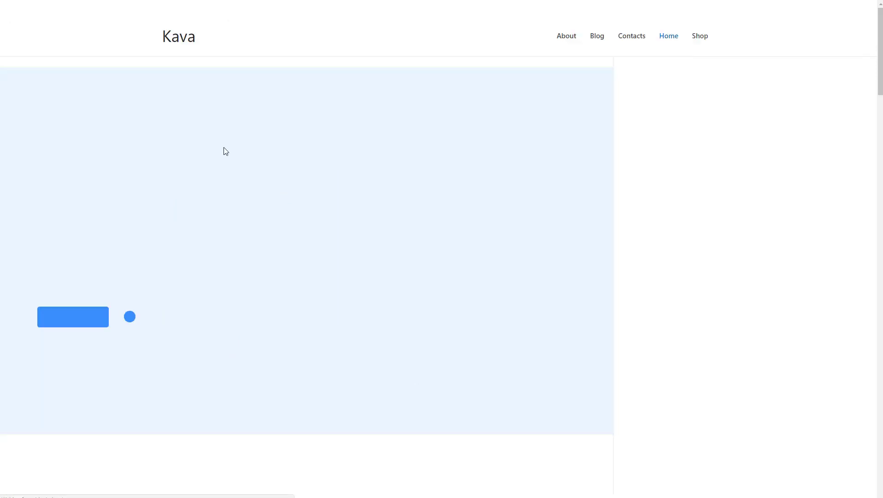
{"action": "scroll", "coordinate": [220, 145], "scroll_direction": "down", "scroll_amount": 5}
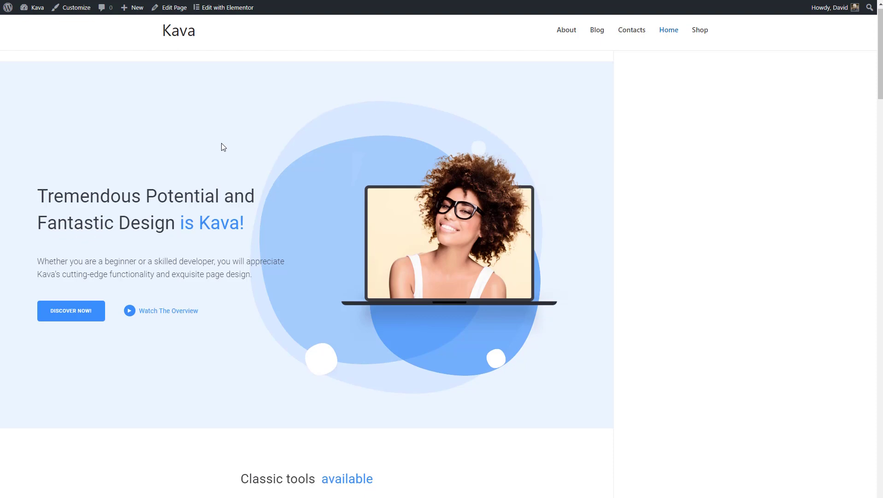
{"action": "scroll", "coordinate": [228, 143], "scroll_direction": "up", "scroll_amount": 5}
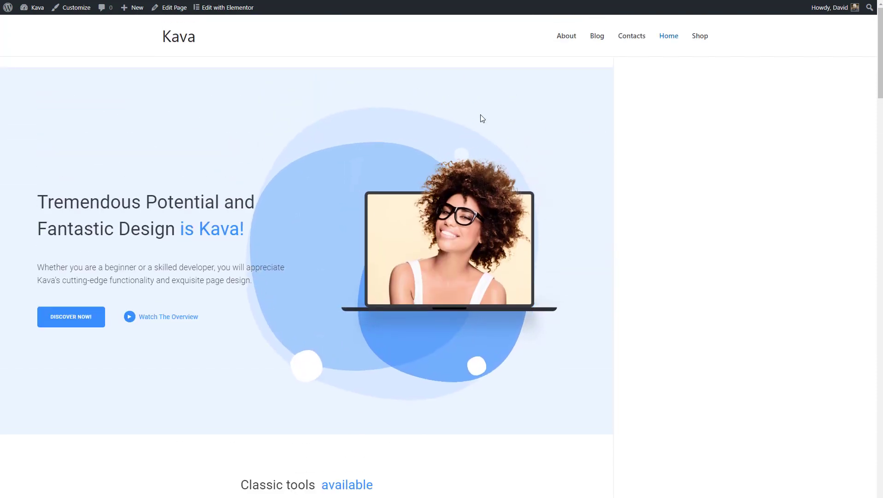
{"action": "mouse_move", "coordinate": [40, 15]}
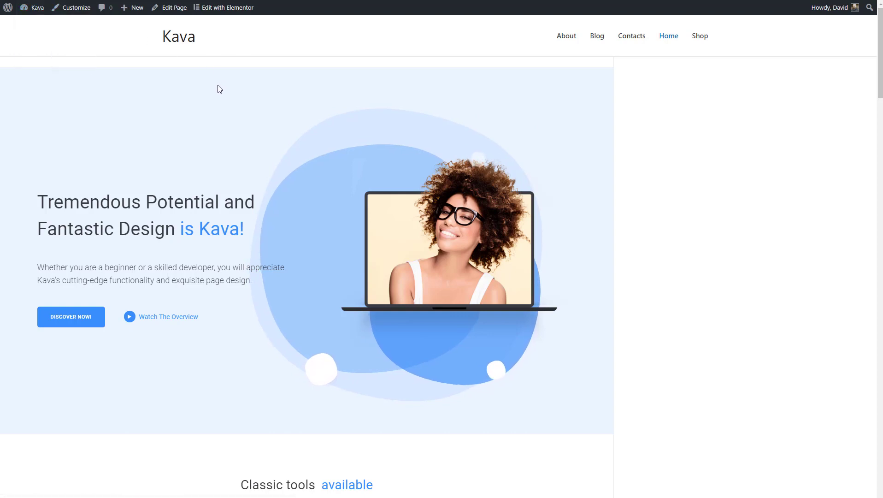
- Set the Astra sidebar layout for Pages to No Sidebar, publish the change and return to the live home page
{"action": "left_click", "coordinate": [74, 12]}
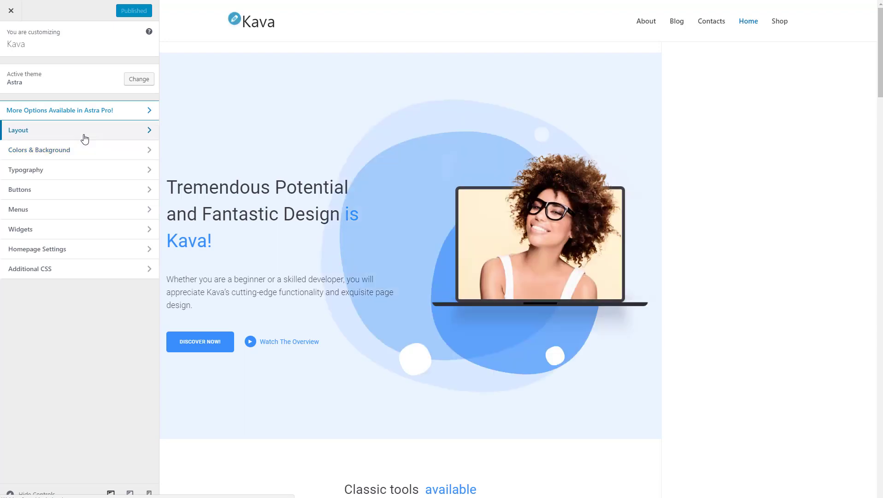
{"action": "left_click", "coordinate": [84, 138]}
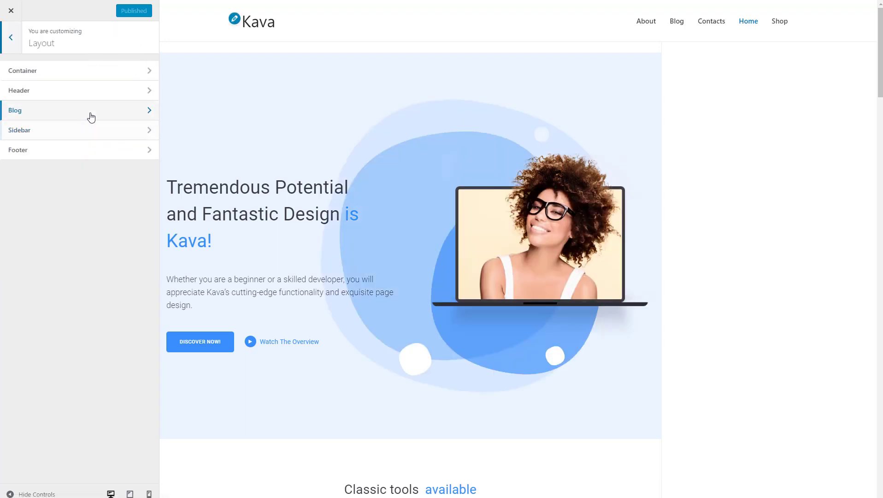
{"action": "left_click", "coordinate": [89, 133]}
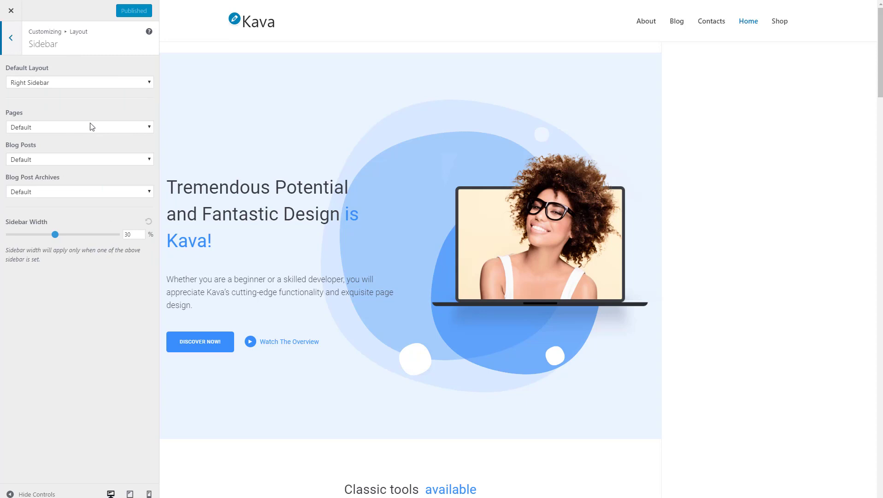
{"action": "left_click", "coordinate": [87, 127]}
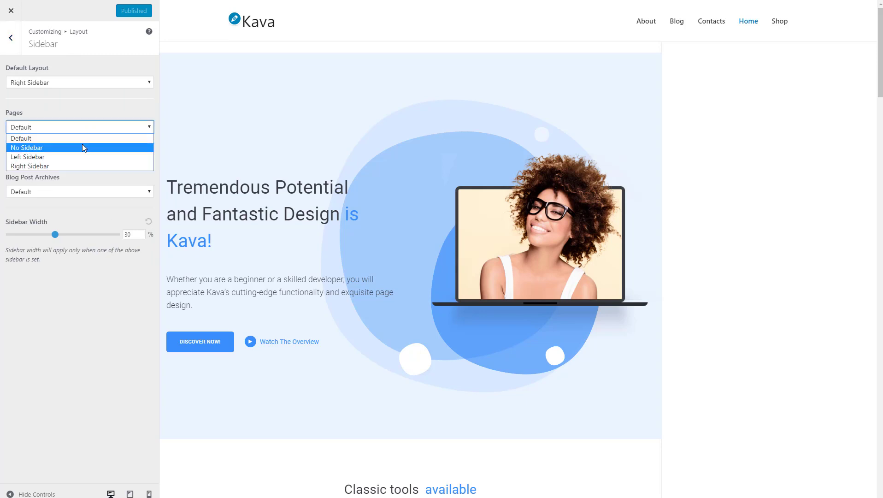
{"action": "left_click", "coordinate": [83, 147]}
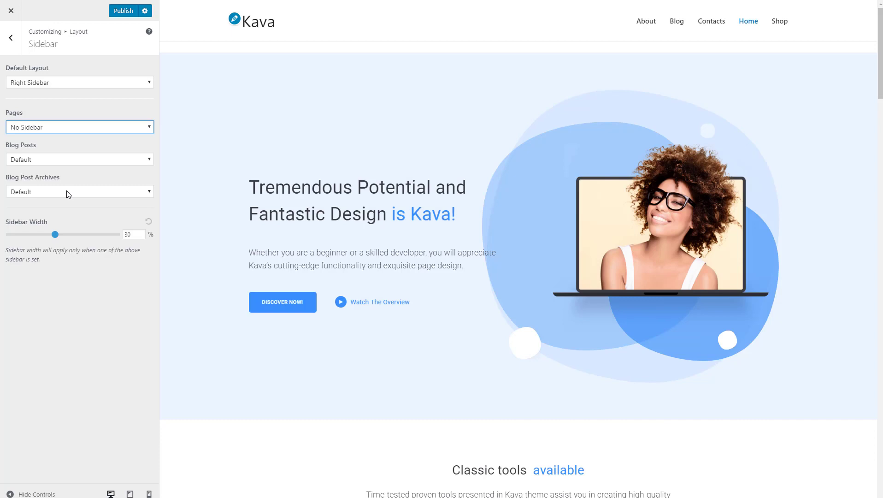
{"action": "left_click", "coordinate": [121, 11]}
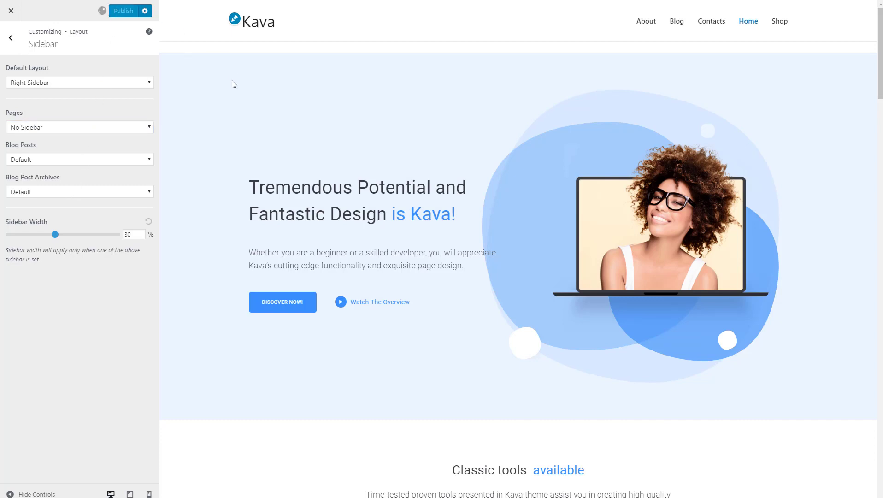
{"action": "left_click", "coordinate": [11, 11]}
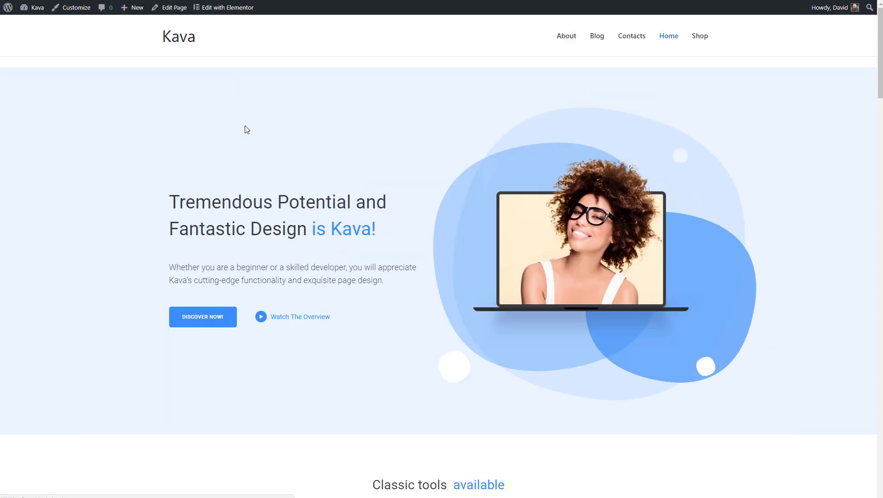
- Look through the live home page's sections to check the layout without the sidebar
{"action": "scroll", "coordinate": [211, 129], "scroll_direction": "down", "scroll_amount": 5}
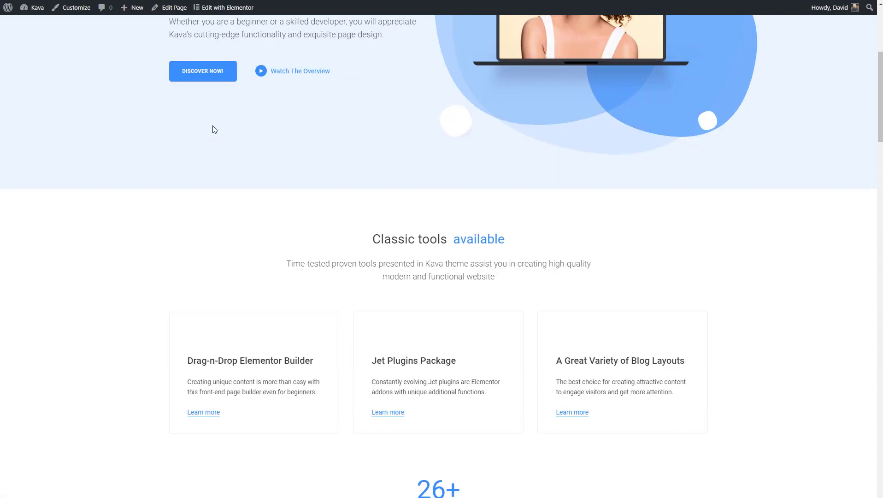
{"action": "scroll", "coordinate": [214, 125], "scroll_direction": "down", "scroll_amount": 15}
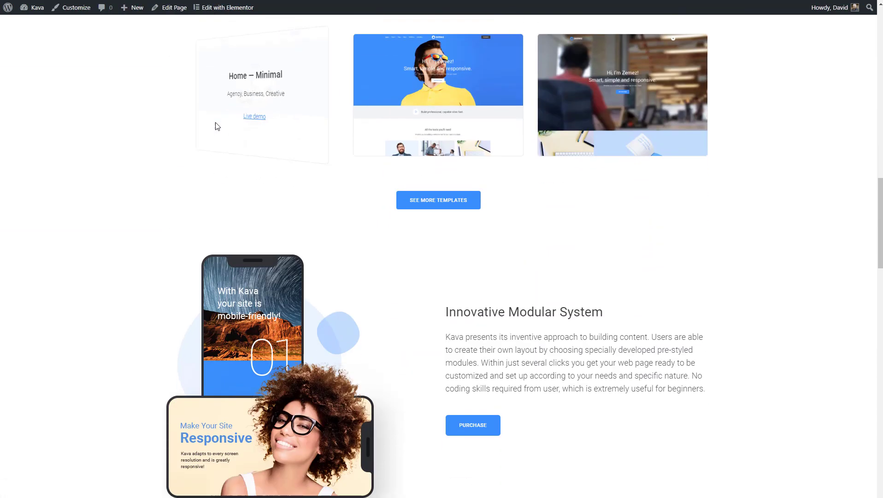
{"action": "scroll", "coordinate": [216, 124], "scroll_direction": "down", "scroll_amount": 8}
{"action": "scroll", "coordinate": [217, 122], "scroll_direction": "up", "scroll_amount": 7}
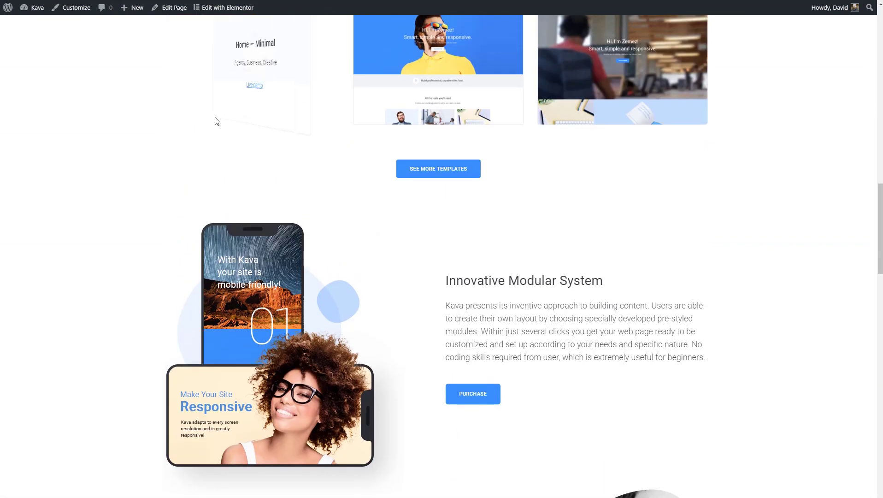
{"action": "scroll", "coordinate": [216, 120], "scroll_direction": "up", "scroll_amount": 20}
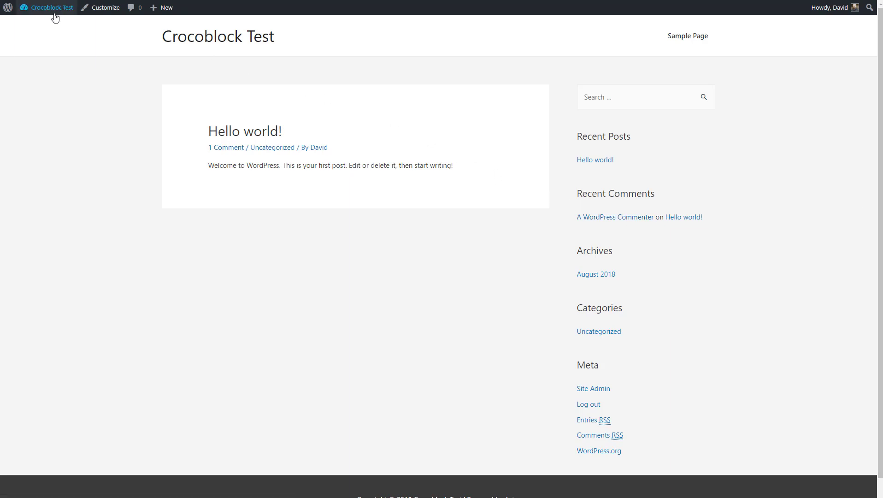
- In the Crocoblock Test site's dashboard, review the installed plugins and the JetMenu, Jet Elements and Jet Reviews settings
{"action": "left_click", "coordinate": [41, 24]}
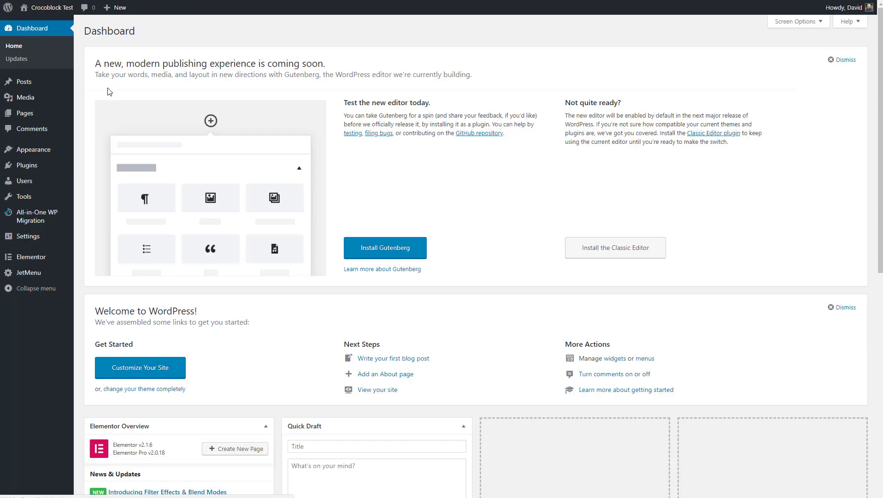
{"action": "left_click", "coordinate": [22, 169]}
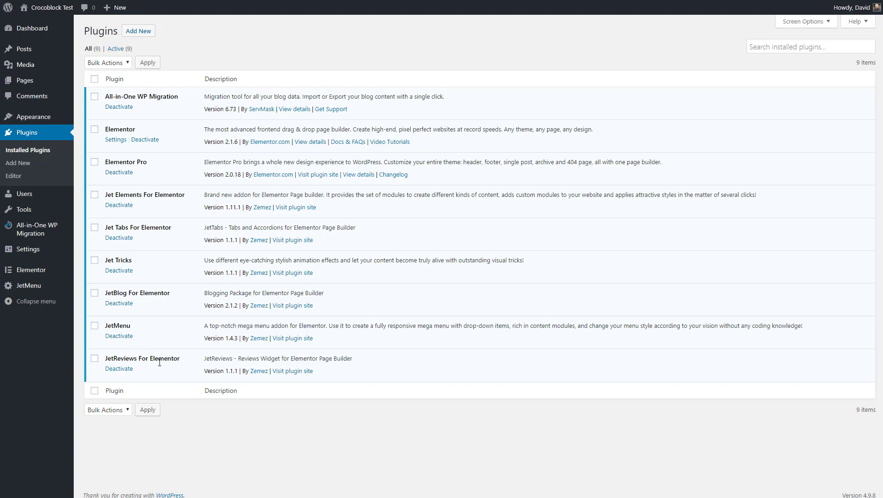
{"action": "left_click", "coordinate": [20, 290]}
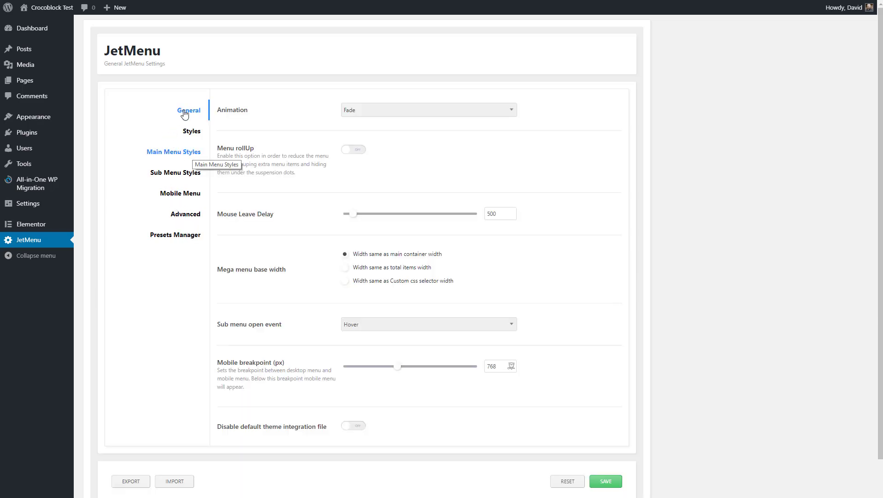
{"action": "left_click", "coordinate": [65, 229]}
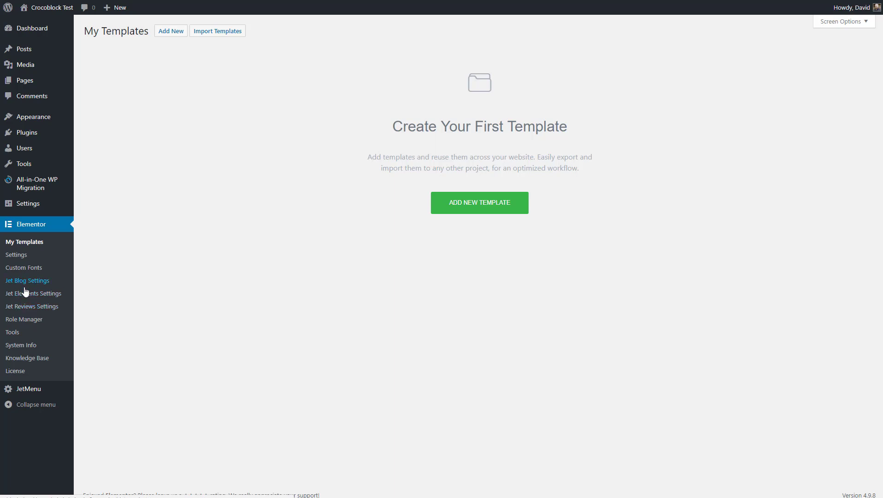
{"action": "left_click", "coordinate": [22, 282]}
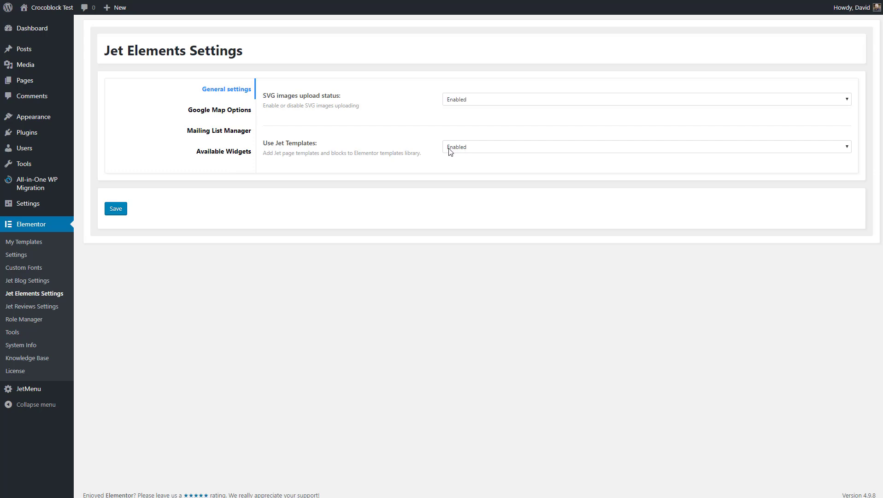
{"action": "left_click", "coordinate": [53, 307]}
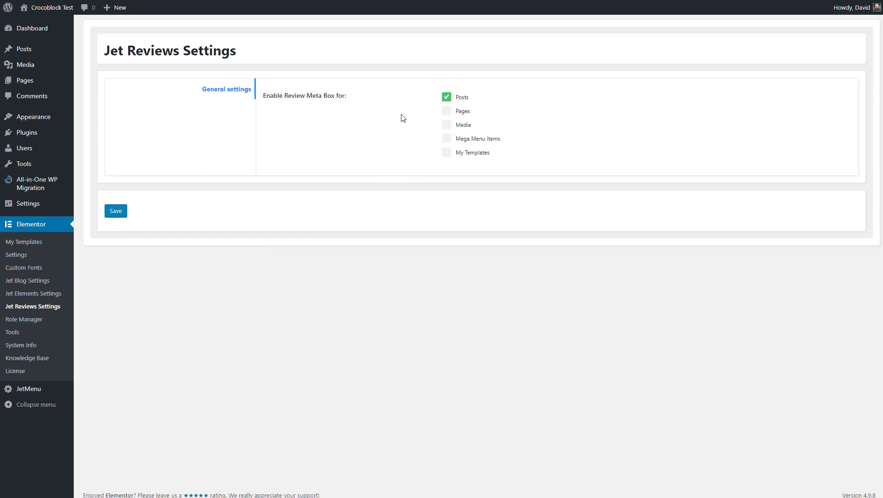
- Create and publish a new page titled Test Page and open it in Elementor
{"action": "mouse_move", "coordinate": [22, 83]}
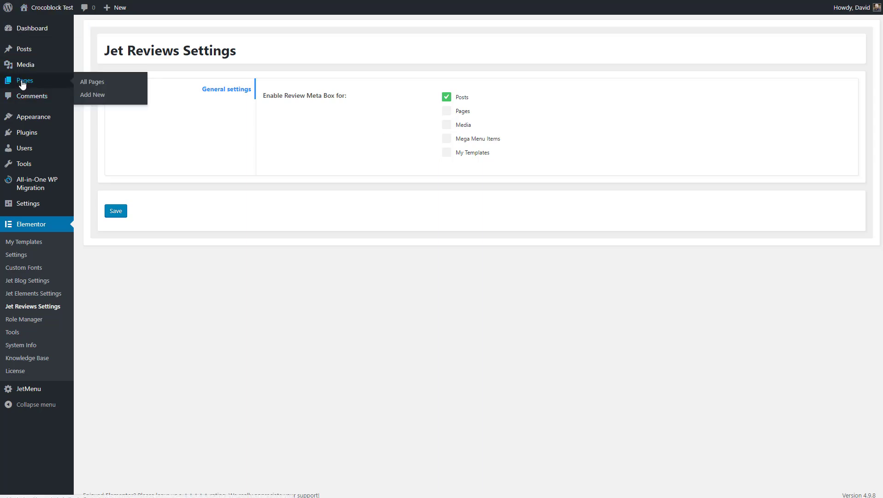
{"action": "left_click", "coordinate": [111, 82]}
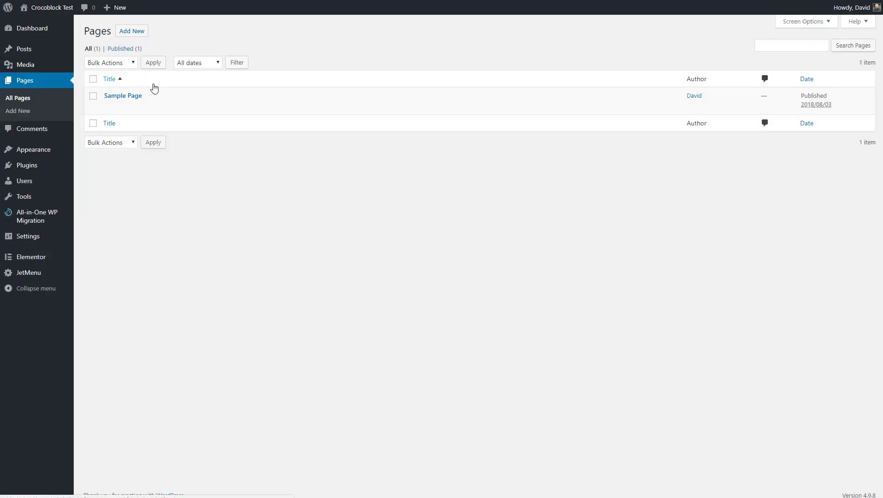
{"action": "left_click", "coordinate": [127, 31]}
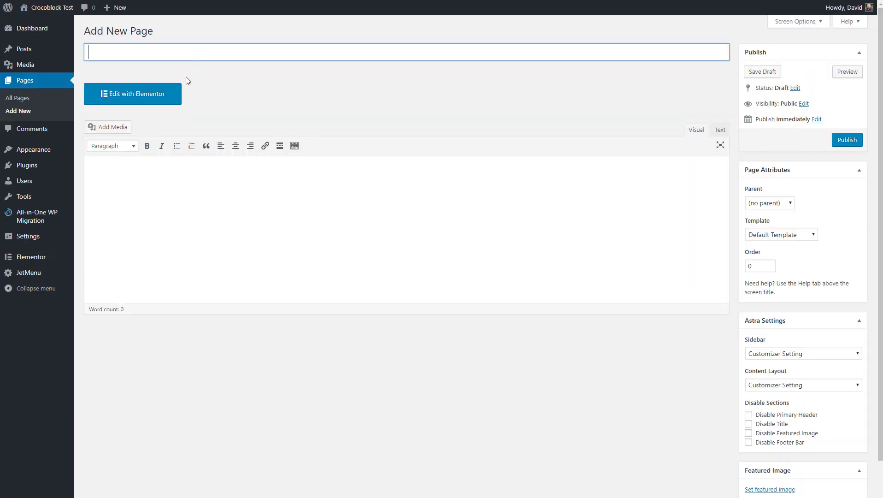
{"action": "type", "text": "Test Page"}
{"action": "left_click", "coordinate": [844, 141]}
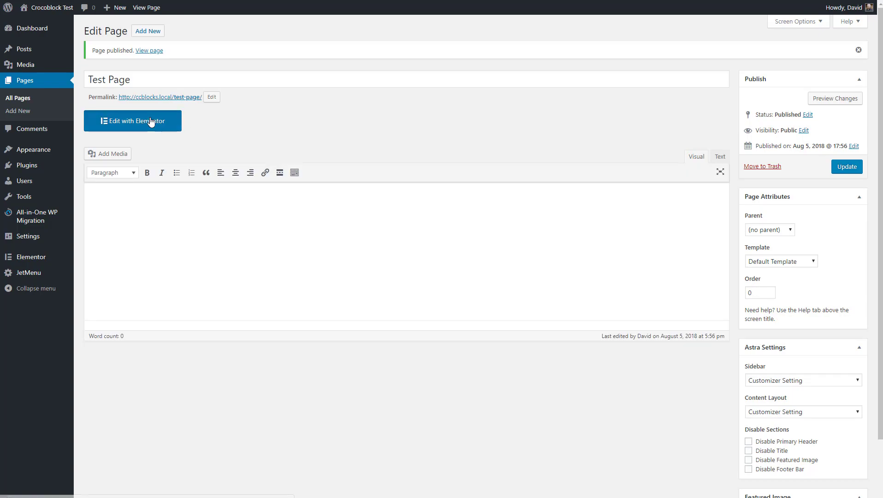
{"action": "left_click", "coordinate": [147, 122]}
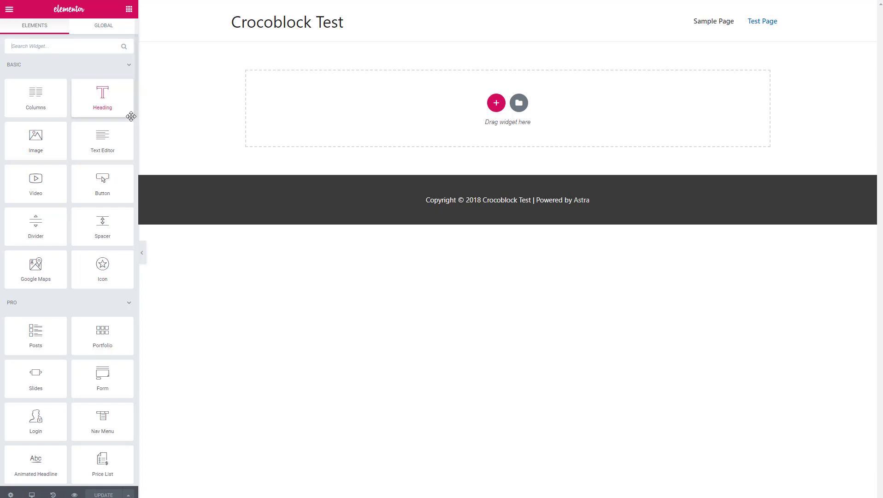
- Place an Image widget on the page to examine its Jet Tricks settings, and delete the widget
{"action": "left_click_drag", "start_coordinate": [39, 146], "coordinate": [428, 113]}
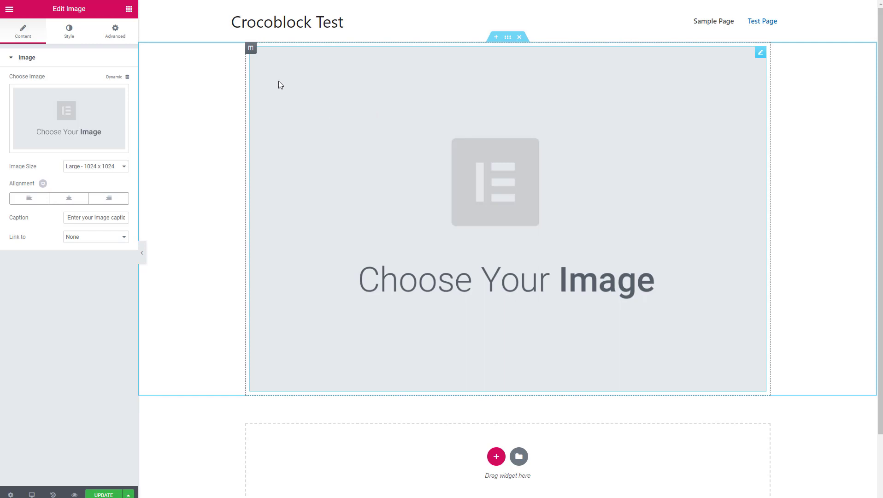
{"action": "left_click", "coordinate": [115, 32]}
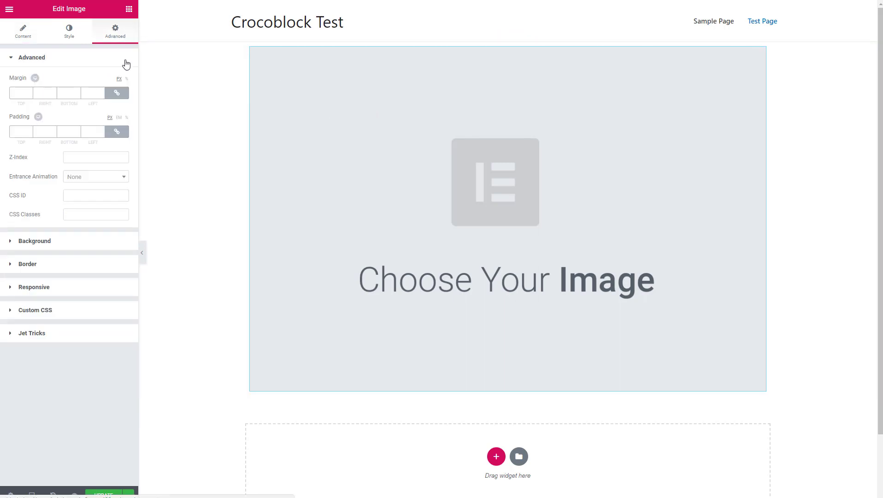
{"action": "left_click", "coordinate": [35, 335]}
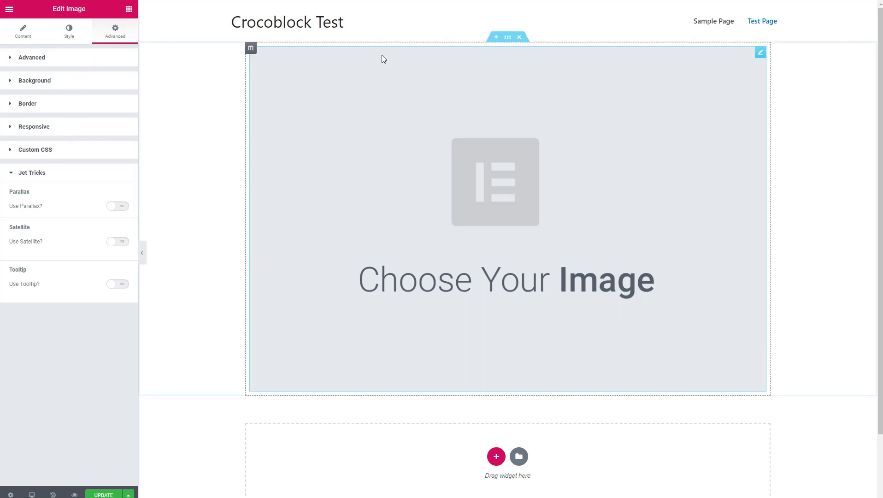
{"action": "right_click", "coordinate": [760, 54]}
{"action": "left_click", "coordinate": [765, 166]}
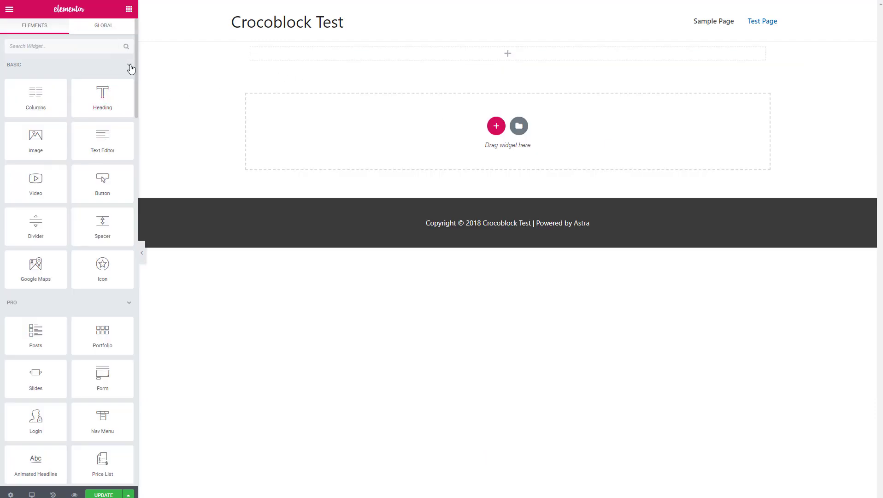
- Collapse the Basic, Pro and General widget categories and look through the available Jet Elements widgets
{"action": "left_click", "coordinate": [125, 65]}
{"action": "left_click", "coordinate": [124, 88]}
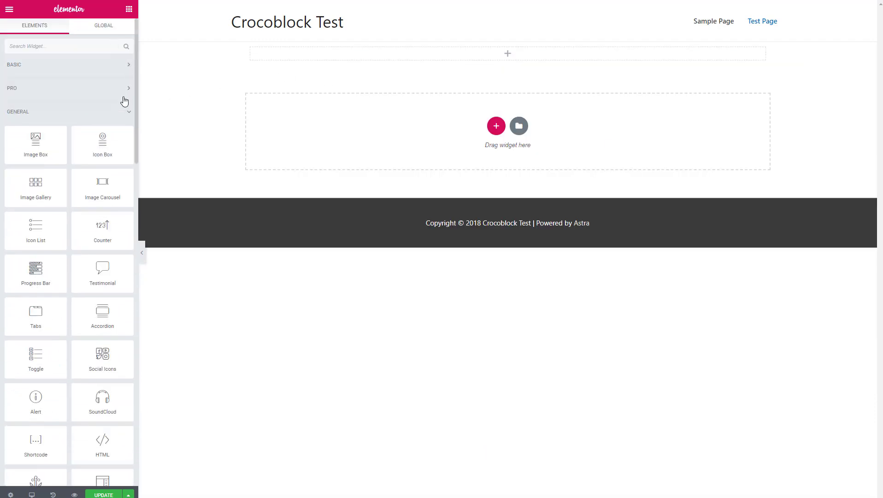
{"action": "left_click", "coordinate": [128, 111]}
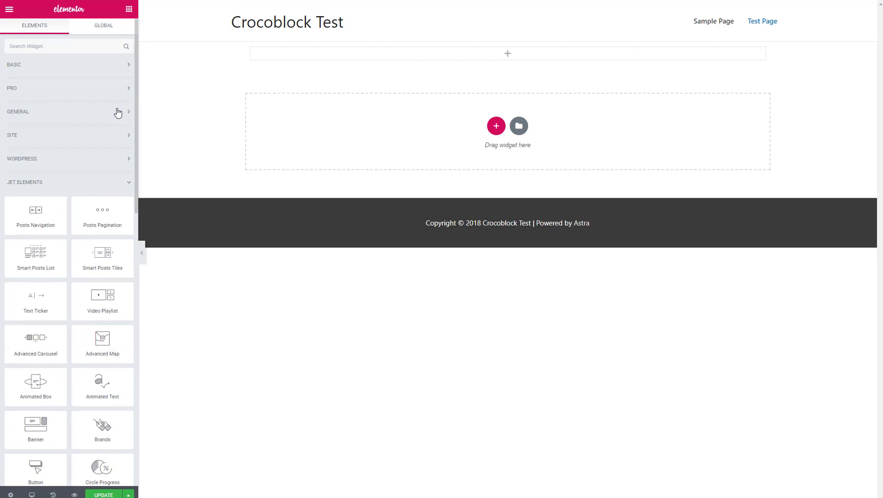
{"action": "scroll", "coordinate": [118, 112], "scroll_direction": "down", "scroll_amount": 3}
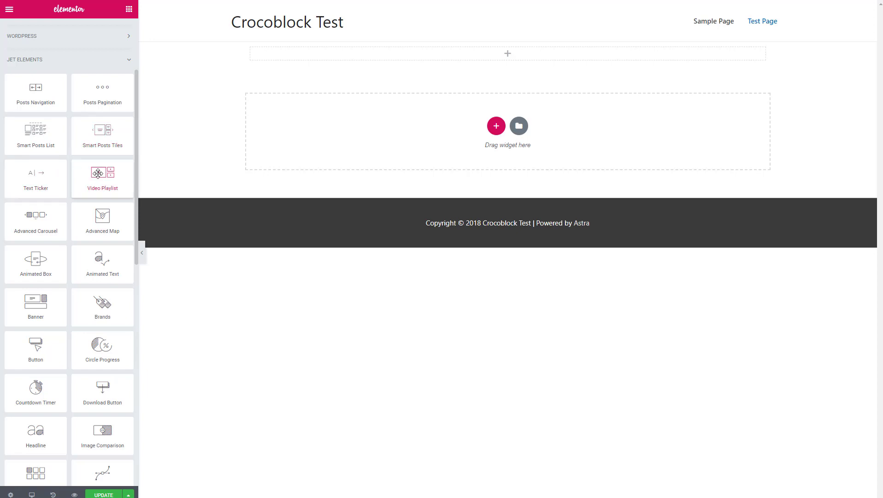
{"action": "scroll", "coordinate": [98, 172], "scroll_direction": "down", "scroll_amount": 1}
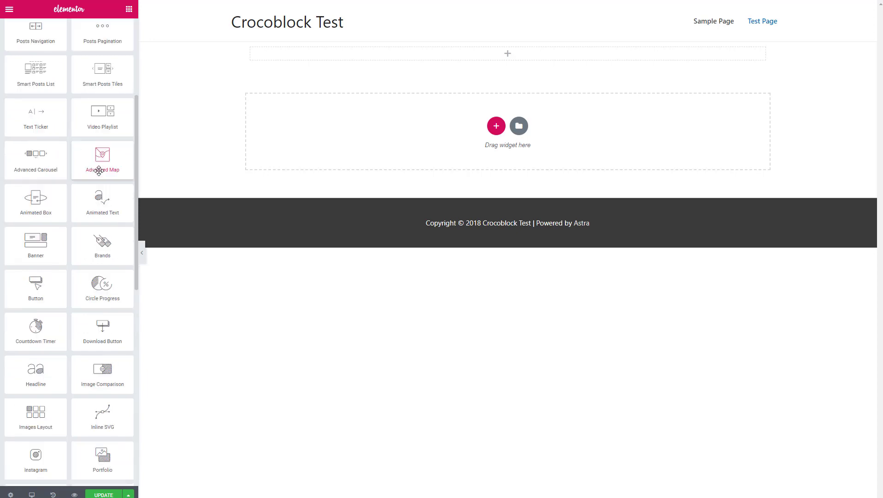
{"action": "scroll", "coordinate": [99, 172], "scroll_direction": "down", "scroll_amount": 1}
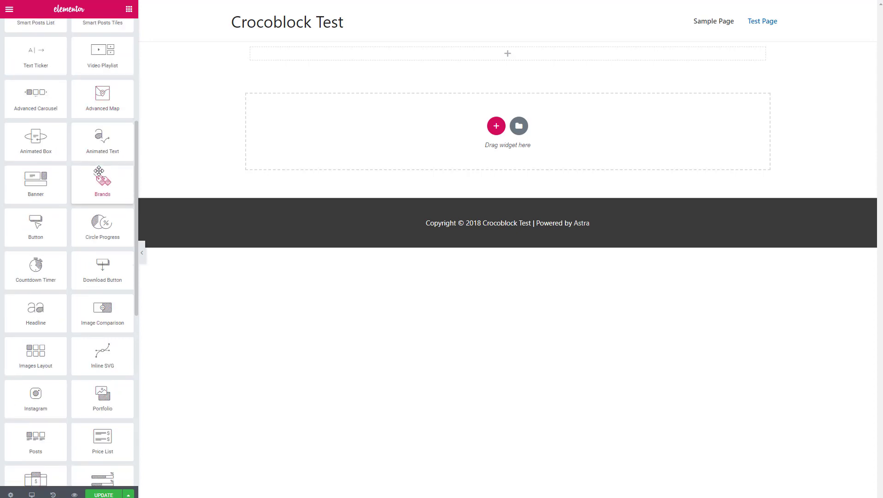
{"action": "scroll", "coordinate": [99, 172], "scroll_direction": "down", "scroll_amount": 1}
{"action": "scroll", "coordinate": [99, 171], "scroll_direction": "down", "scroll_amount": 1}
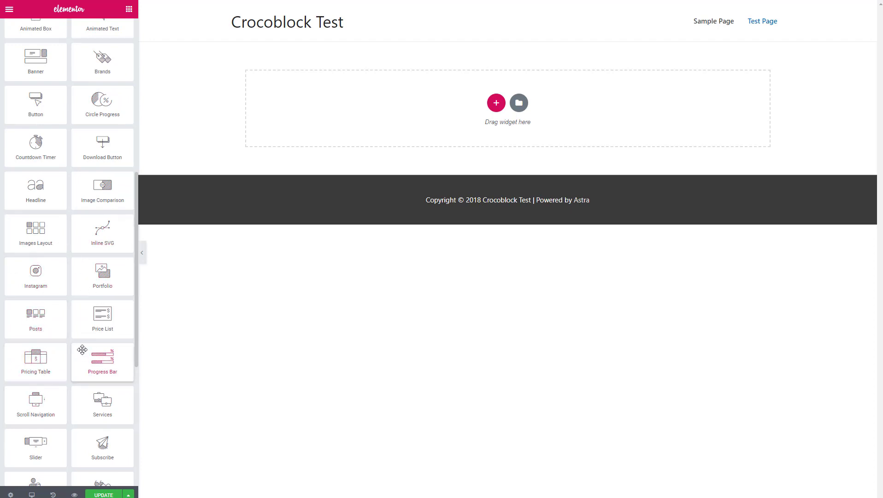
{"action": "scroll", "coordinate": [81, 345], "scroll_direction": "down", "scroll_amount": 2}
{"action": "scroll", "coordinate": [69, 240], "scroll_direction": "up", "scroll_amount": 1}
{"action": "scroll", "coordinate": [97, 175], "scroll_direction": "down", "scroll_amount": 1}
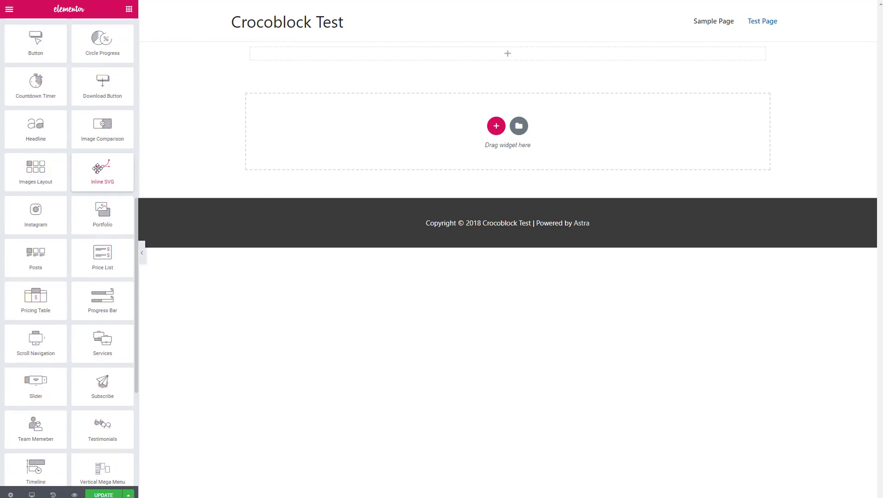
{"action": "scroll", "coordinate": [94, 166], "scroll_direction": "down", "scroll_amount": 1}
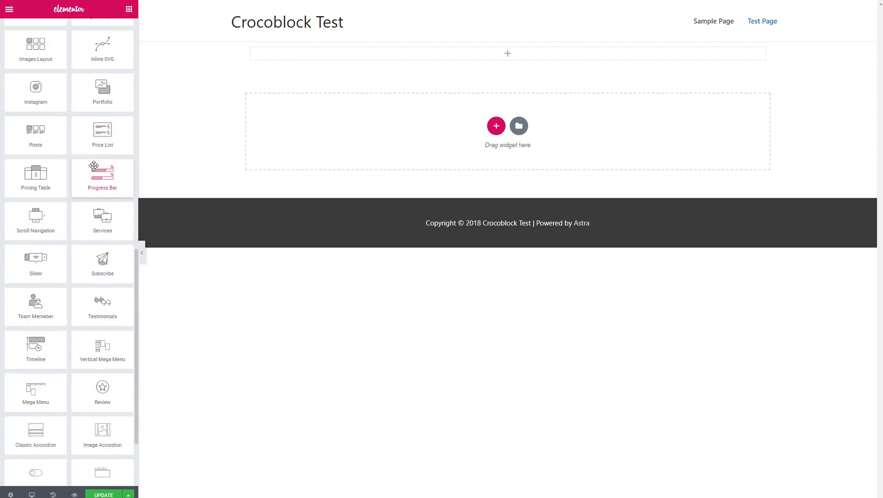
{"action": "scroll", "coordinate": [93, 165], "scroll_direction": "down", "scroll_amount": 1}
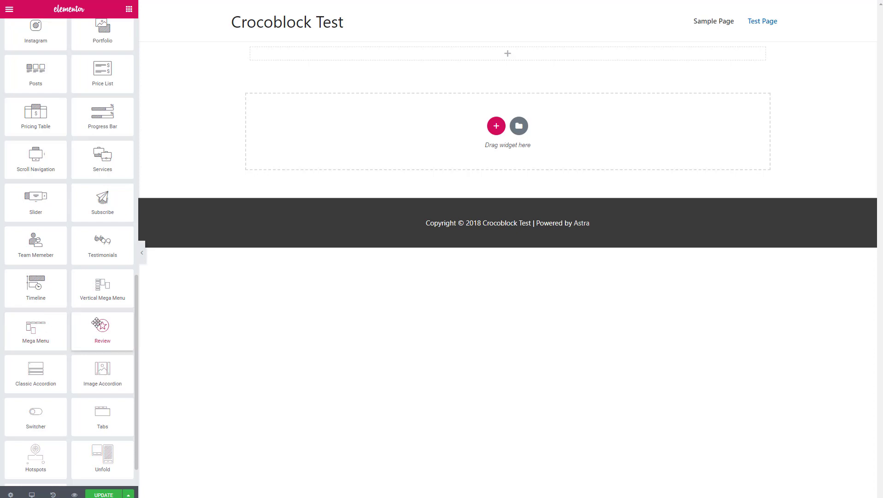
- Open the template library's Blocks collection and look through its block categories, including the Jet ones
{"action": "scroll", "coordinate": [96, 322], "scroll_direction": "down", "scroll_amount": 1}
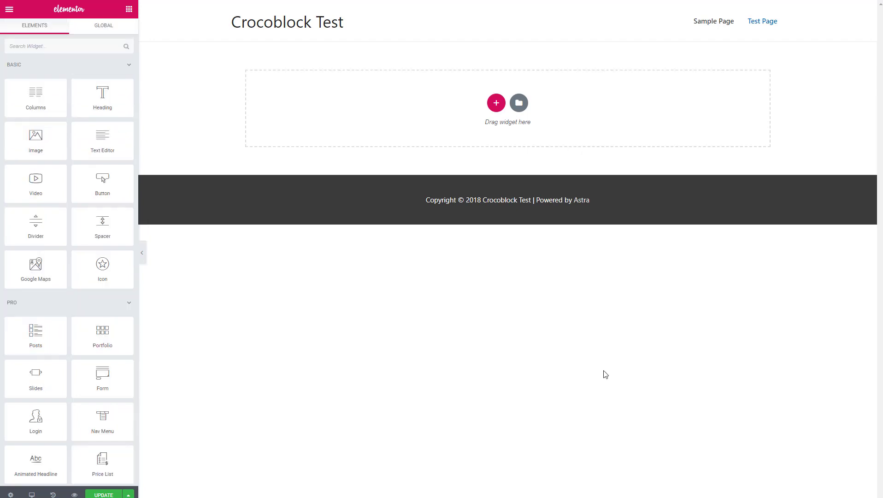
{"action": "left_click", "coordinate": [519, 102]}
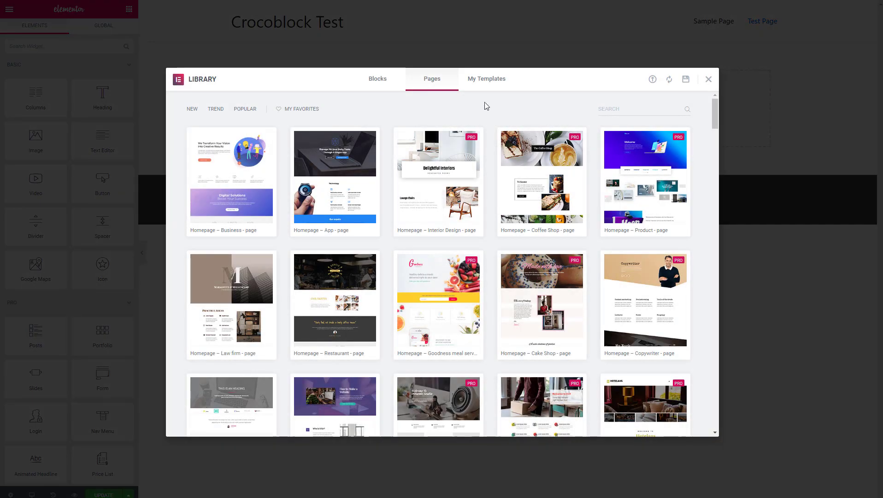
{"action": "left_click", "coordinate": [386, 82]}
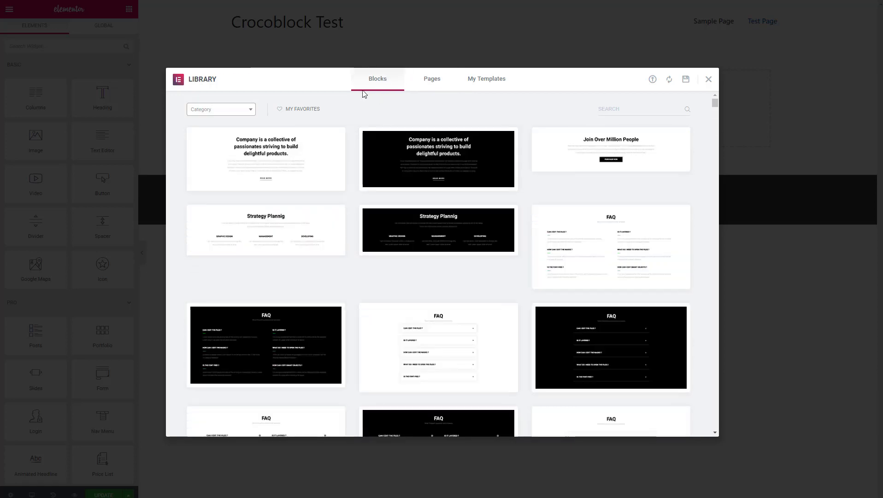
{"action": "left_click", "coordinate": [253, 113]}
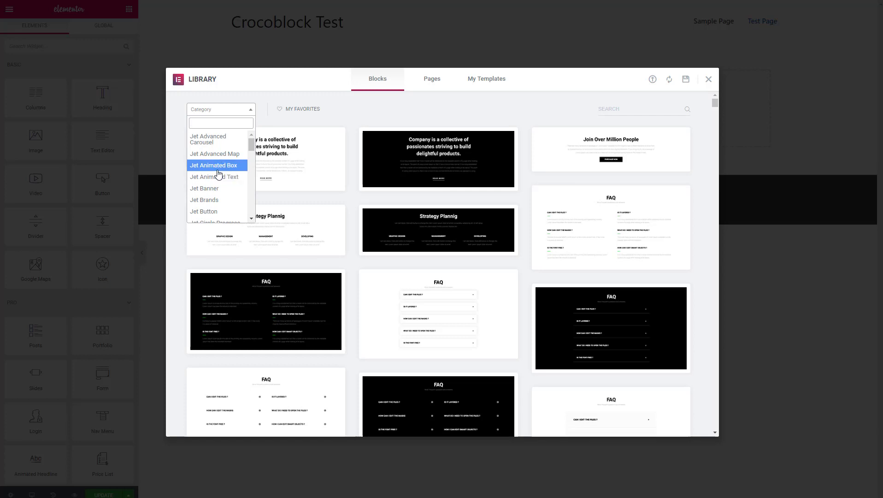
{"action": "scroll", "coordinate": [219, 173], "scroll_direction": "down", "scroll_amount": 6}
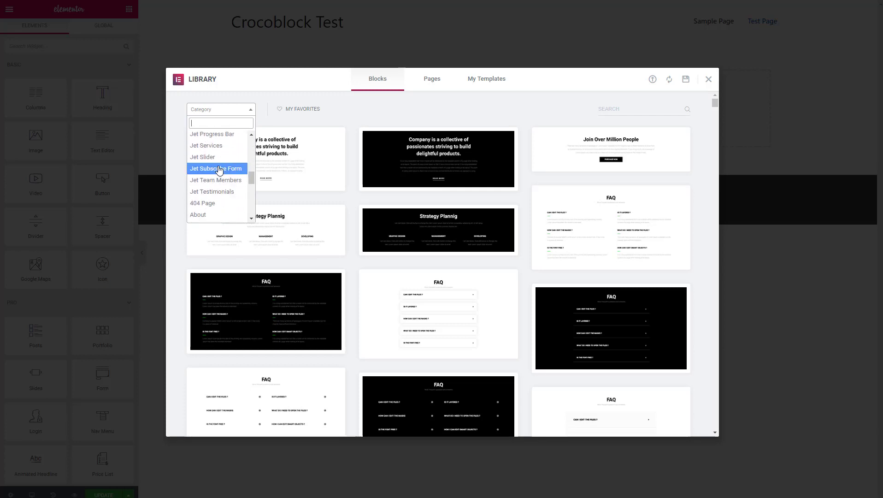
{"action": "scroll", "coordinate": [219, 169], "scroll_direction": "down", "scroll_amount": 2}
{"action": "scroll", "coordinate": [220, 170], "scroll_direction": "down", "scroll_amount": 2}
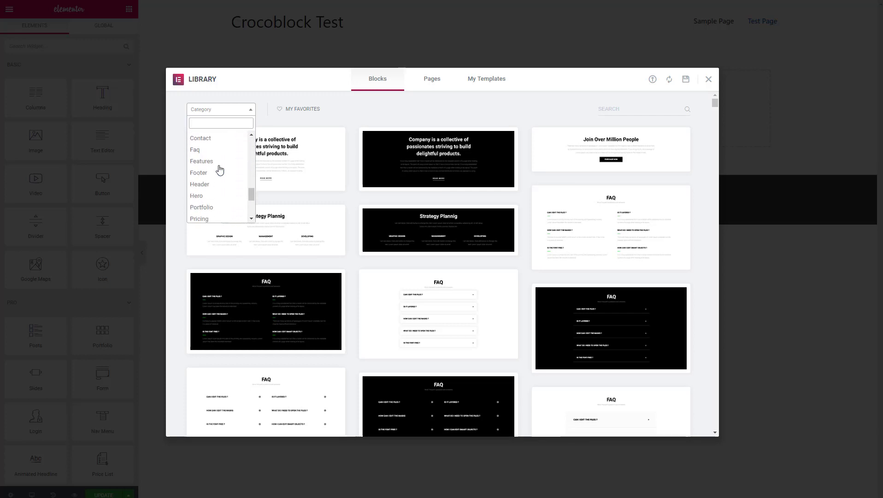
{"action": "scroll", "coordinate": [220, 170], "scroll_direction": "down", "scroll_amount": 2}
{"action": "scroll", "coordinate": [226, 166], "scroll_direction": "up", "scroll_amount": 7}
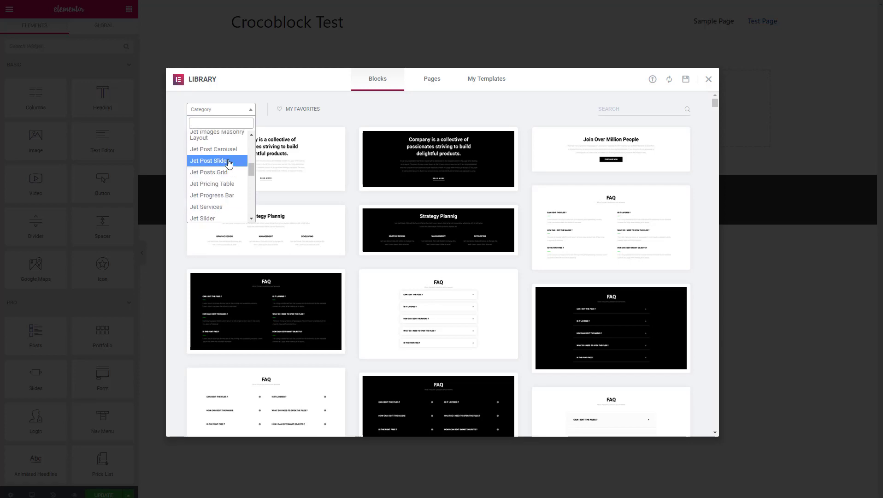
- Dismiss the category list without choosing one and browse the unfiltered block templates
{"action": "left_click", "coordinate": [422, 108]}
{"action": "scroll", "coordinate": [347, 154], "scroll_direction": "down", "scroll_amount": 5}
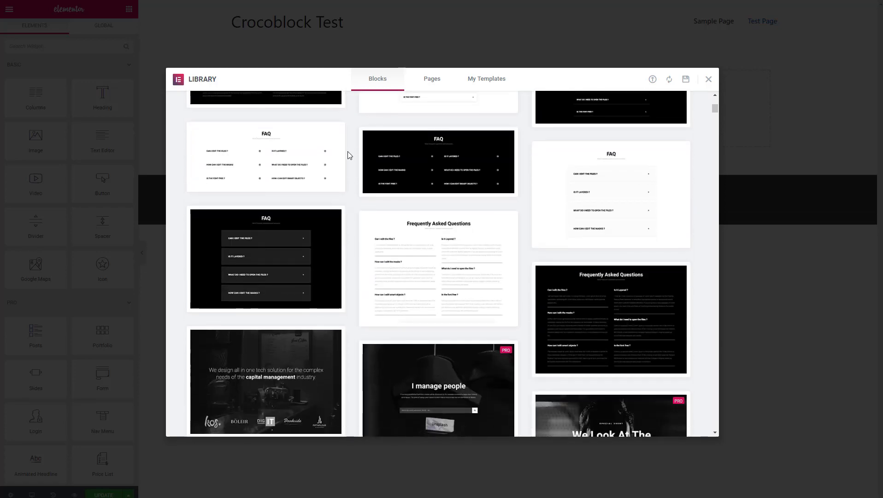
{"action": "scroll", "coordinate": [348, 152], "scroll_direction": "down", "scroll_amount": 17}
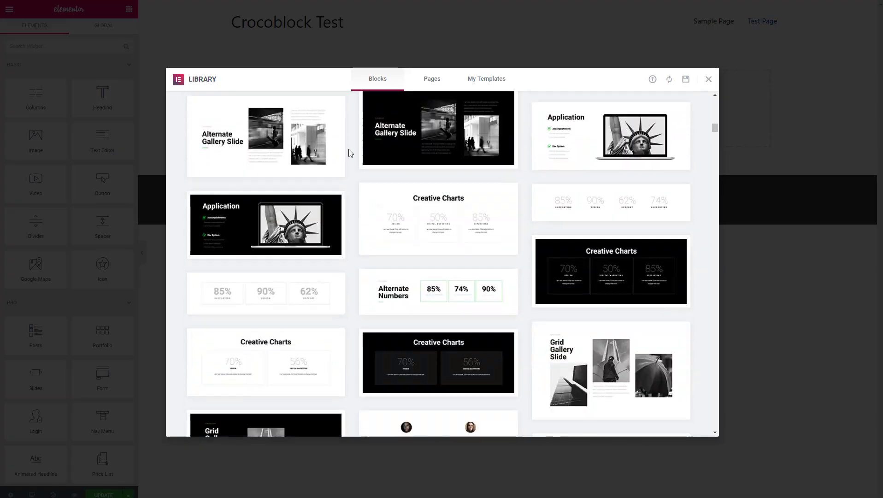